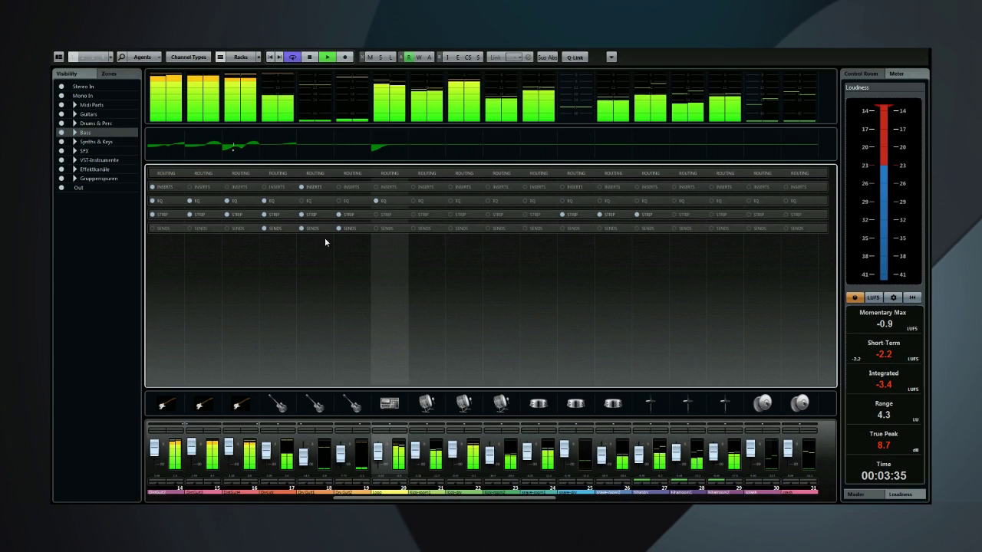
Reveal the SENDS, INSERTS and STRIP racks on the MixConsole channels.
left_click(320, 228)
left_click(316, 188)
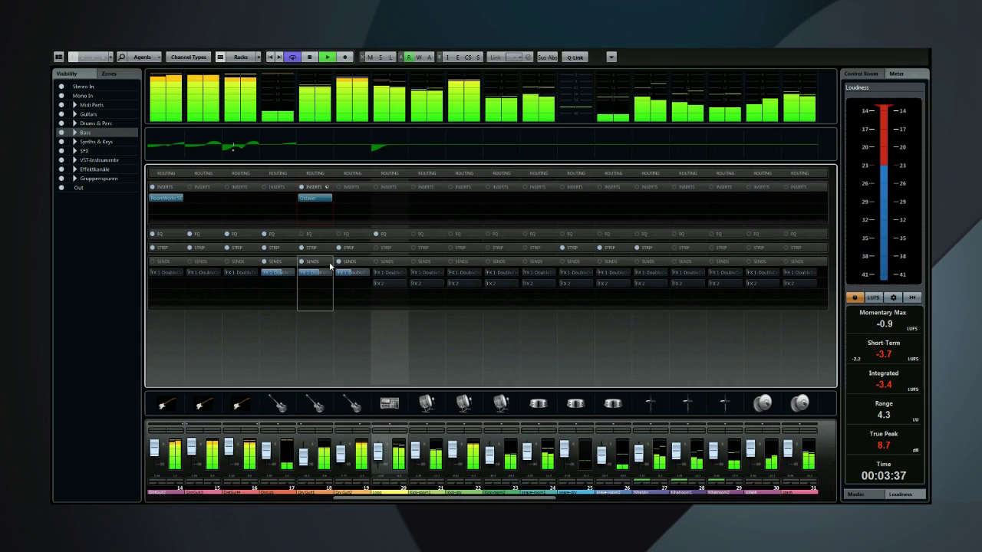
left_click(310, 248)
Lower the third EQ band from 7.8 dB to 3.1 dB in the enlarged EQ curve.
scroll(829, 235, "down", 2)
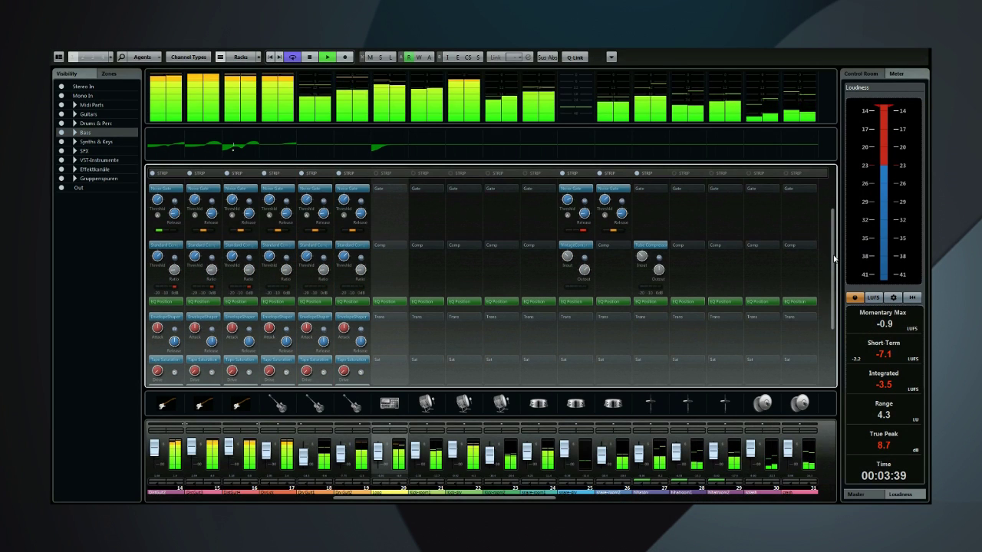
scroll(830, 259, "down", 2)
left_click(239, 150)
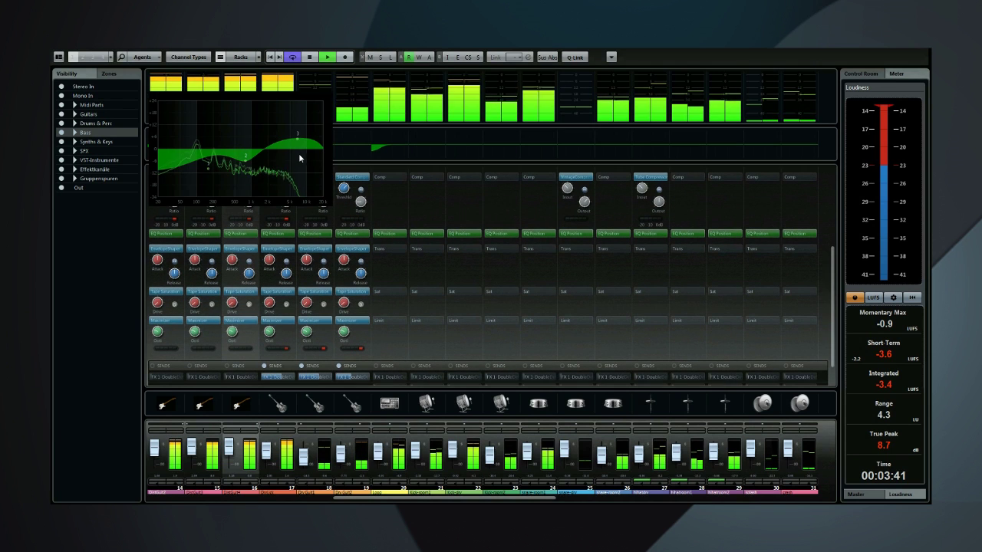
left_click_drag(298, 139, 297, 150)
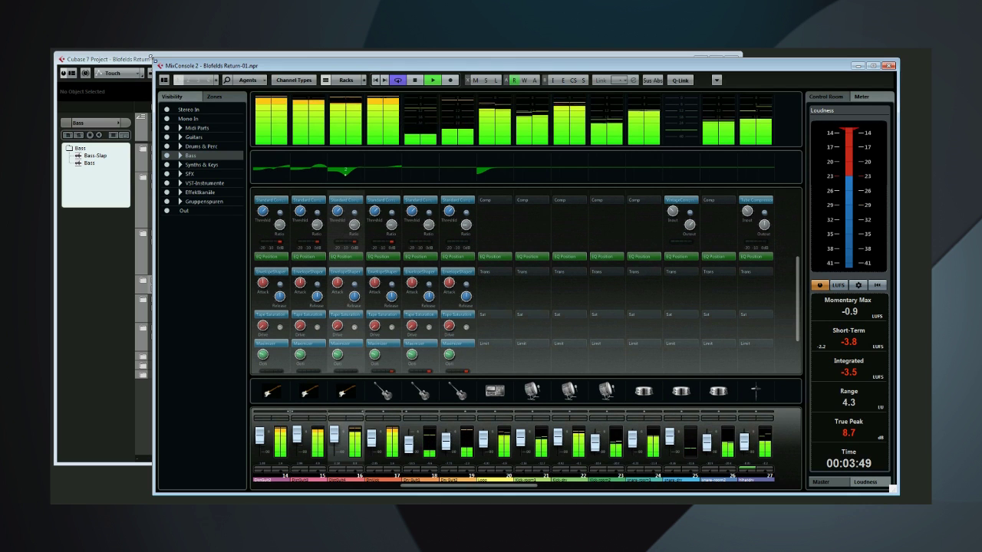
Resize the MixConsole from its top-left corner so the project window shows behind it.
mouse_move(152, 58)
left_mouse_down()
mouse_move(395, 204)
mouse_move(519, 226)
mouse_move(161, 54)
left_mouse_up()
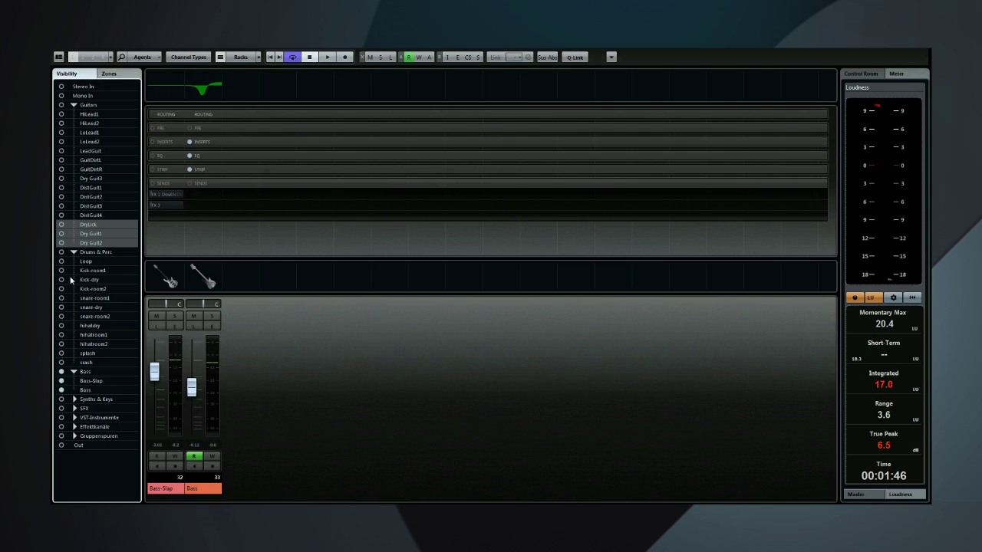
Make the Drums & Perc and Guitars channels visible in the MixConsole.
left_click(62, 255)
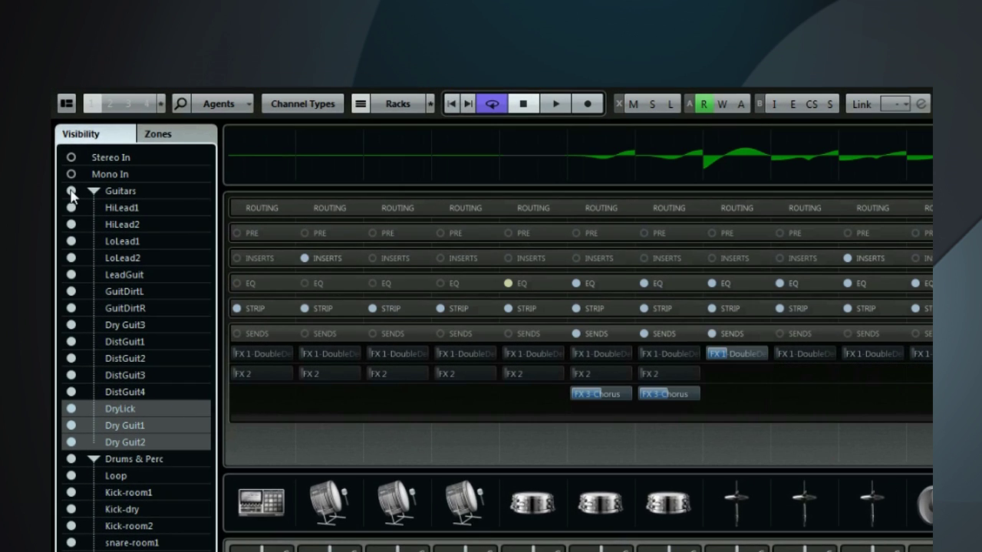
left_click(61, 105)
left_click(62, 114)
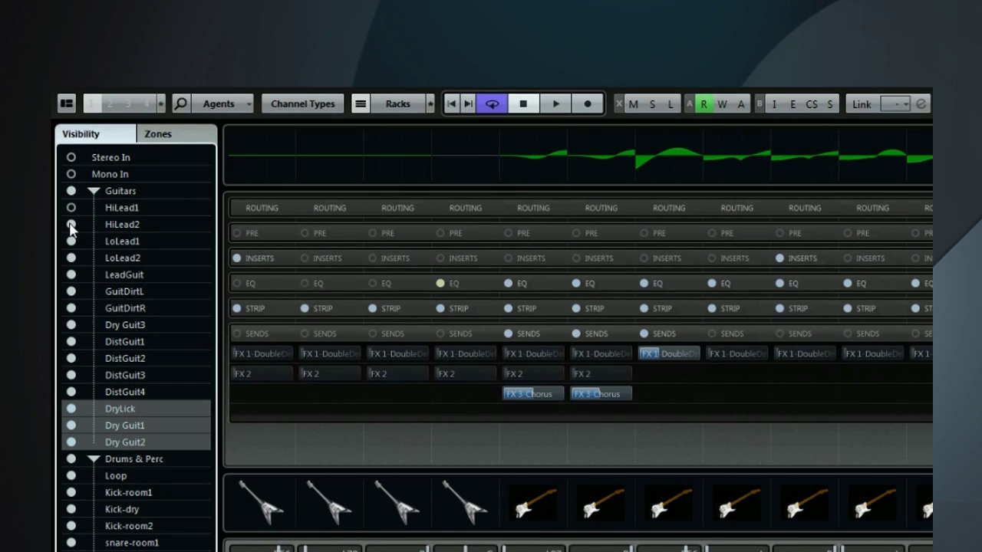
left_click(70, 225)
left_click(71, 224)
left_click(71, 208)
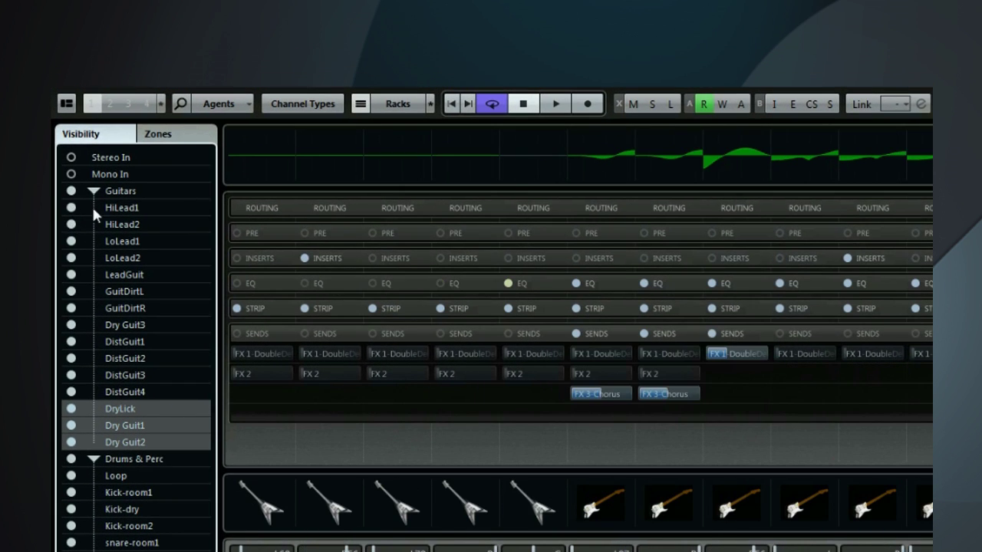
Pin GuitDirtL–DistGuit4 to the left zone and DryLick, Dry Guit1, Dry Guit2 to the right zone.
left_click(157, 134)
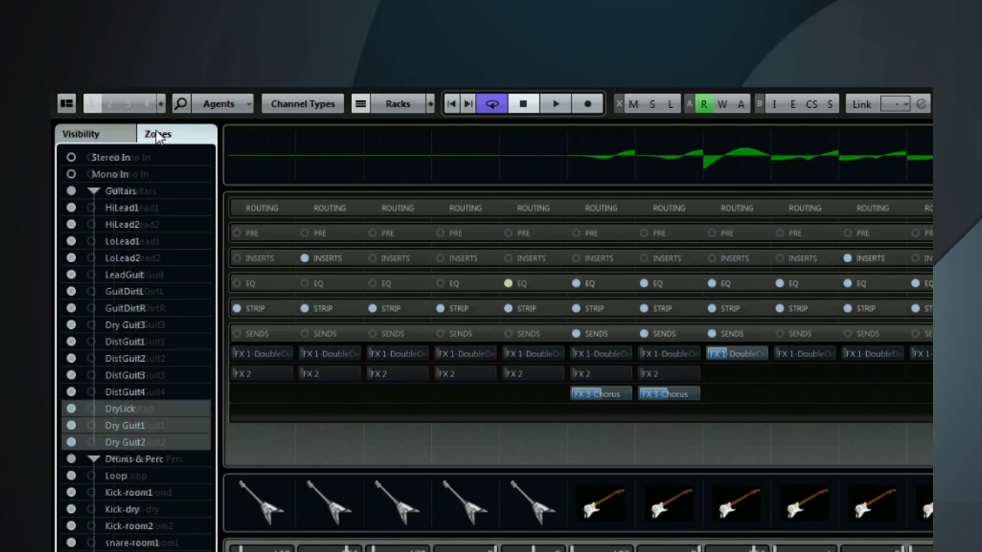
left_click(154, 289)
left_click_drag(153, 291, 150, 378)
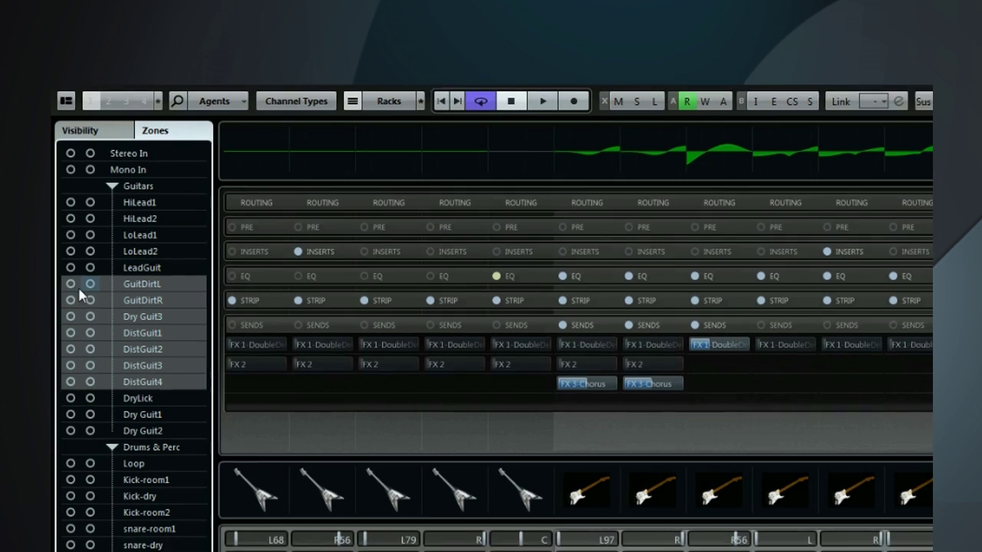
left_click(72, 290)
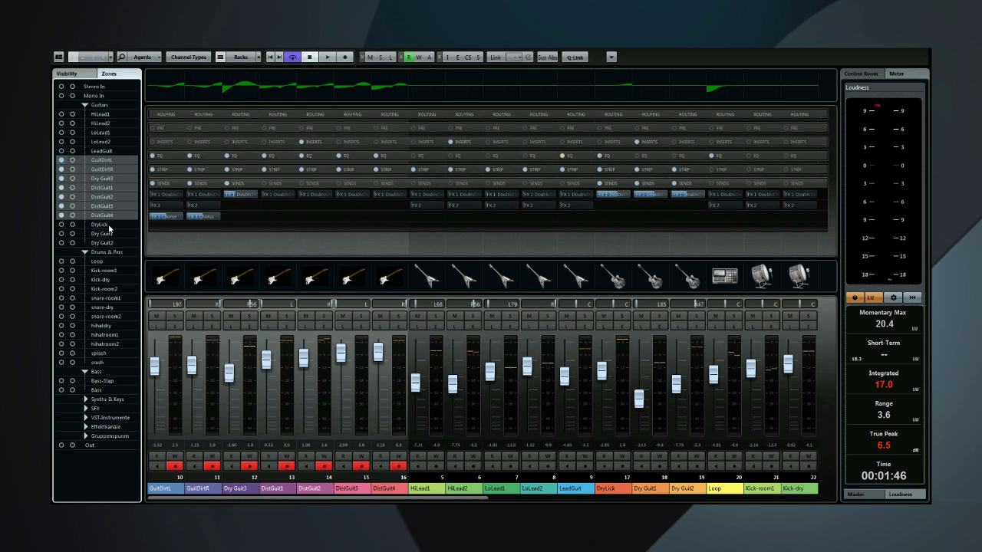
left_click_drag(110, 228, 109, 244)
left_click(72, 224)
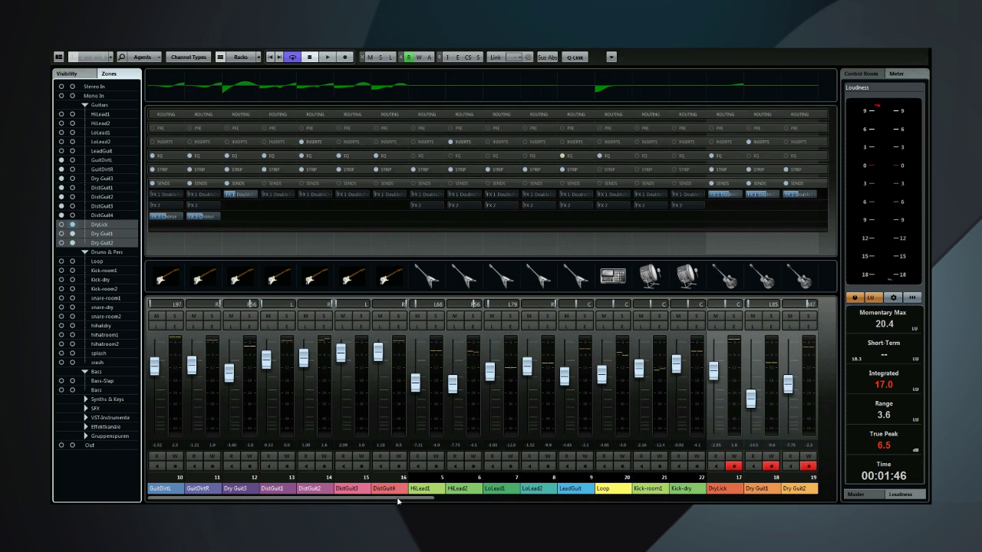
left_click_drag(397, 502, 424, 502)
Enable the Pictures row and assign a drum-kit track picture to GM Drums.
left_click_drag(424, 502, 387, 500)
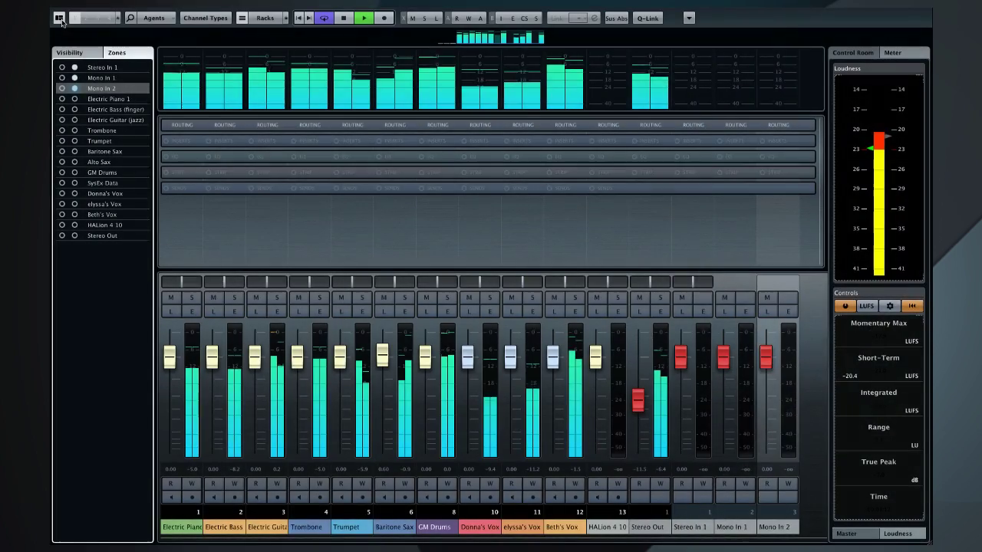
left_click(59, 18)
left_click(125, 81)
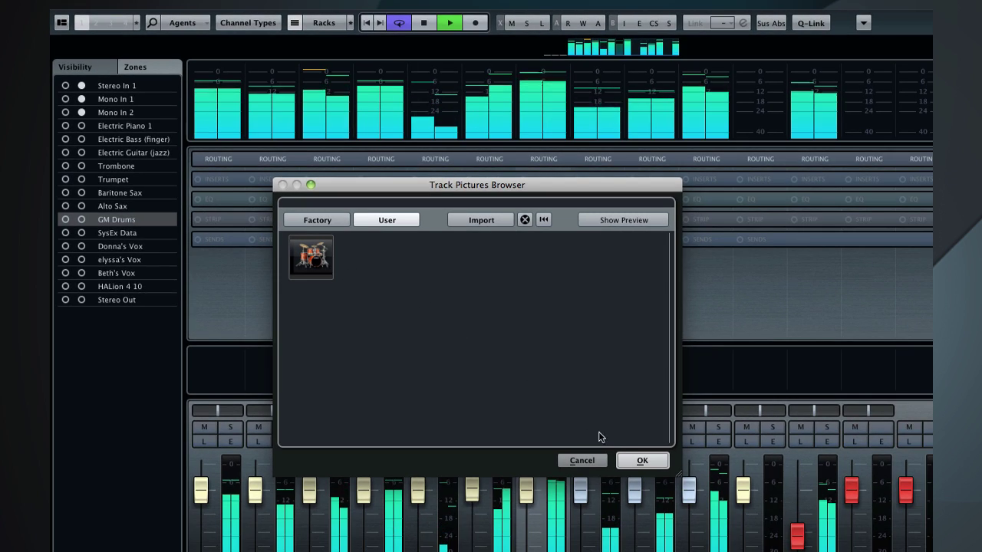
left_click(637, 460)
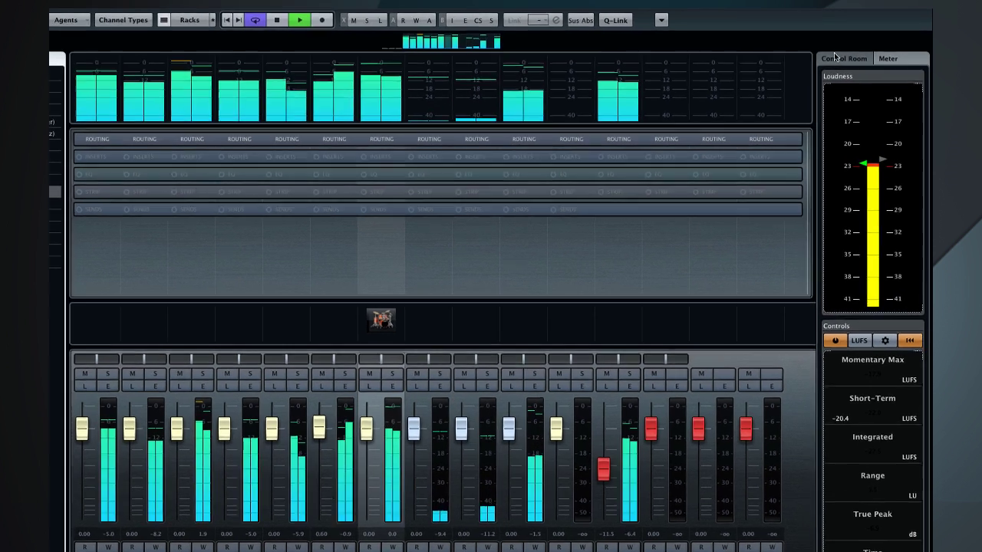
In the Control Room, enable Cue 2's click and turn its click level to minimum.
left_click(856, 53)
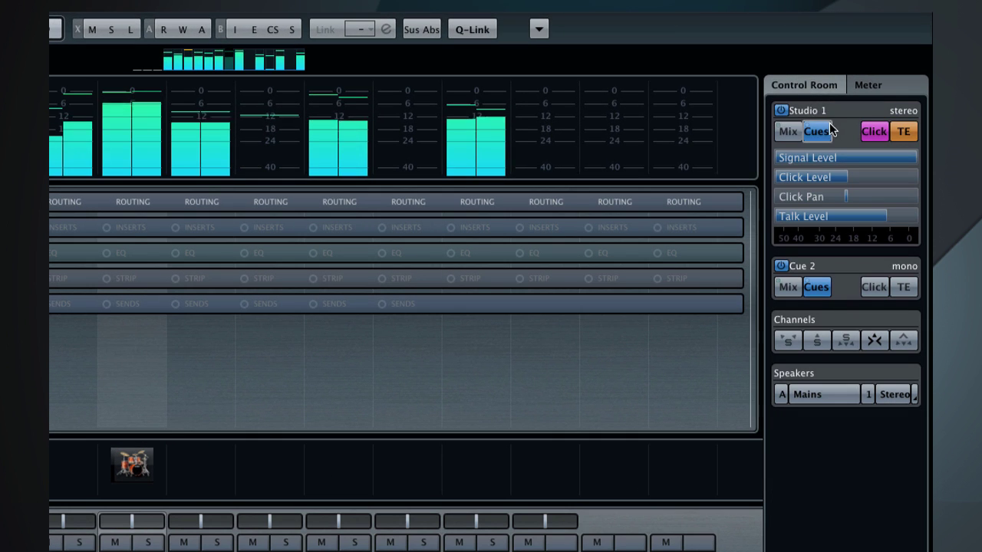
left_click(848, 115)
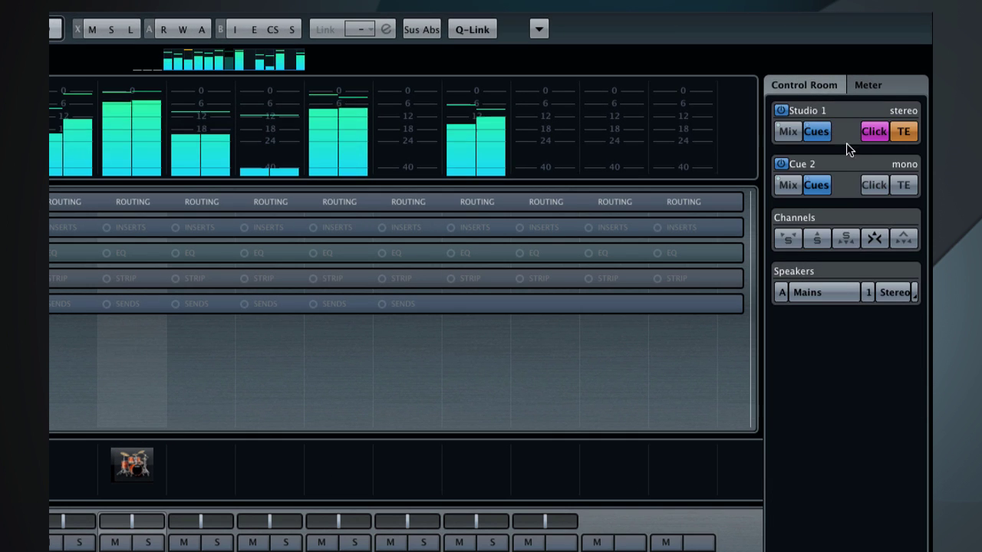
left_click(846, 163)
left_click(863, 184)
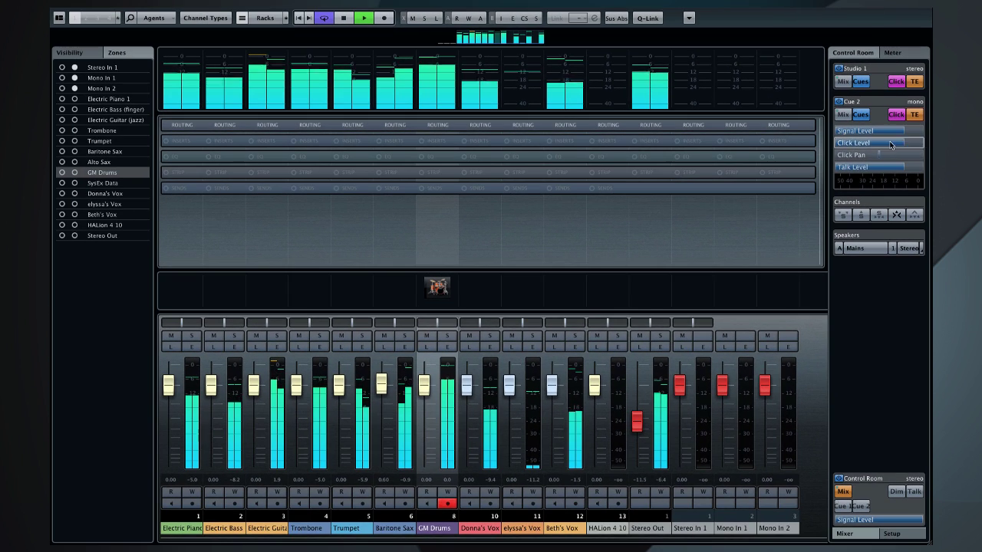
left_click_drag(891, 145, 866, 146)
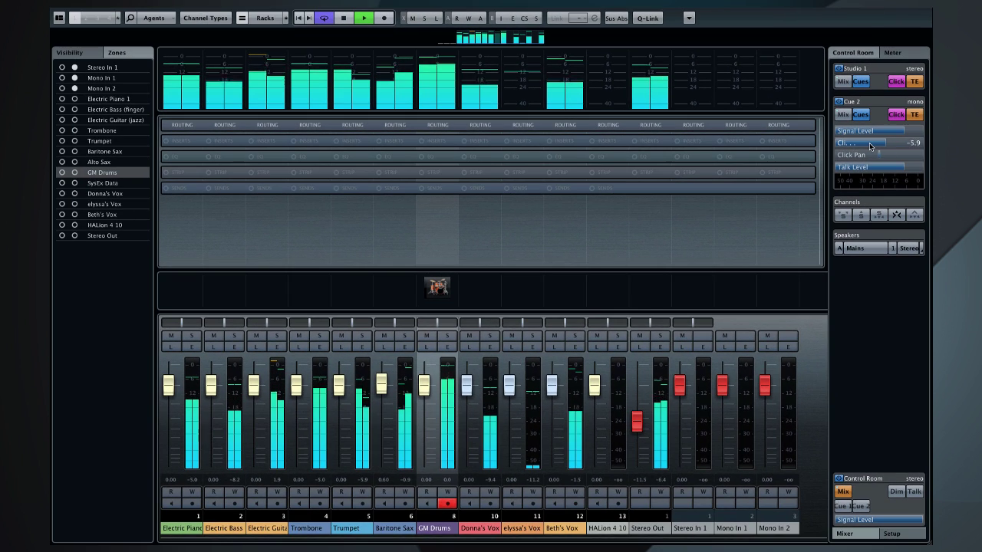
Filter the channel list with 'vox' and select channel 11.
left_click(130, 18)
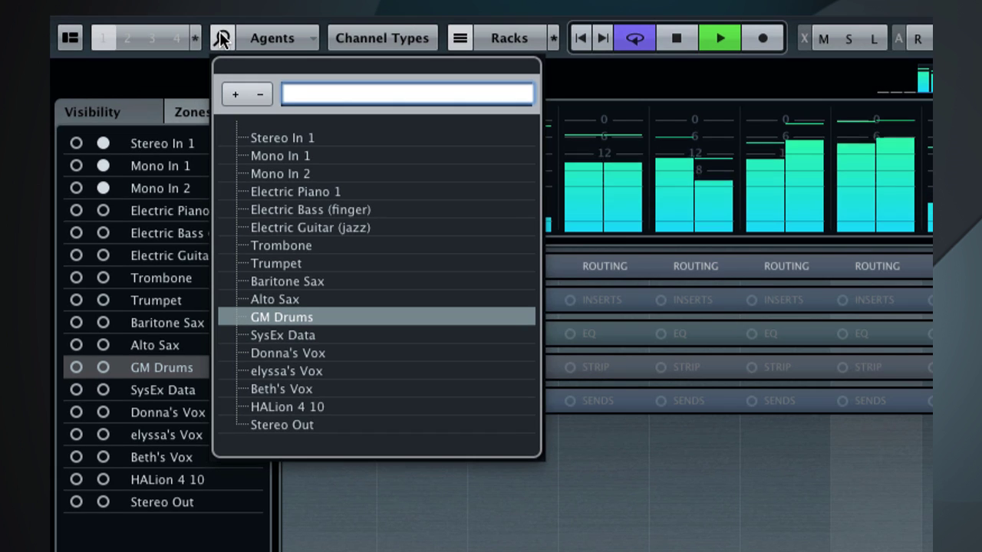
type("vox")
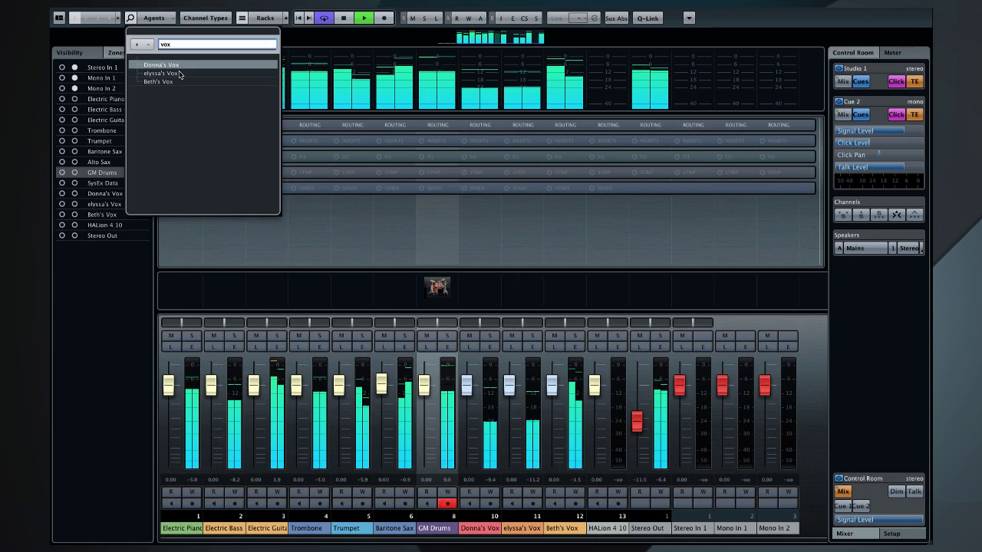
left_click(270, 156)
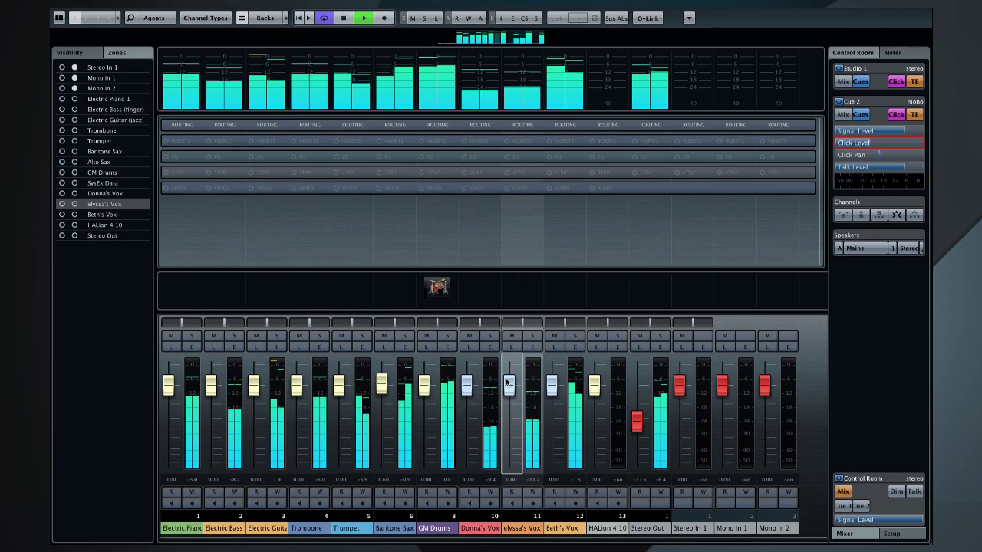
Search 'curve' and load Voxengo CurveEQ into Baritone Sax's first insert slot.
left_click(395, 141)
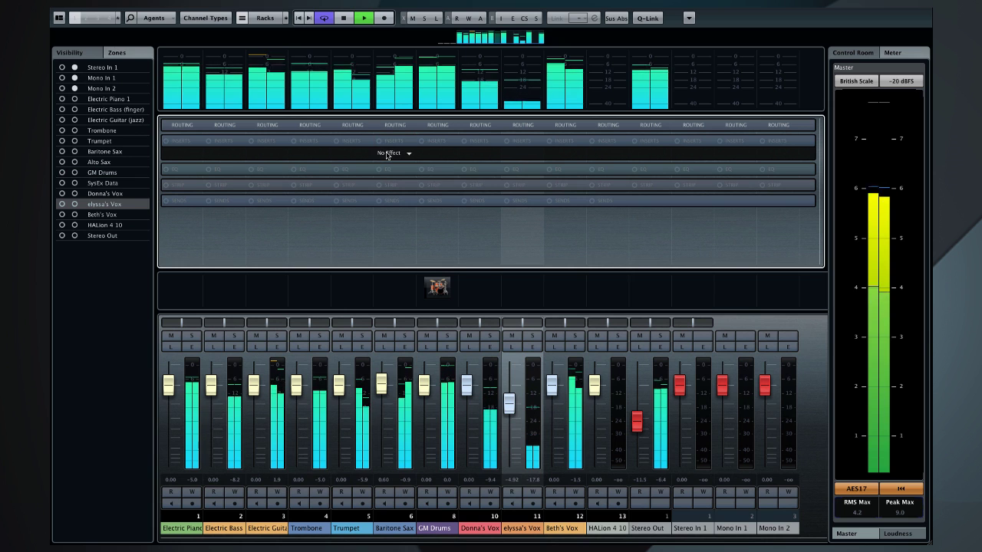
left_click(386, 153)
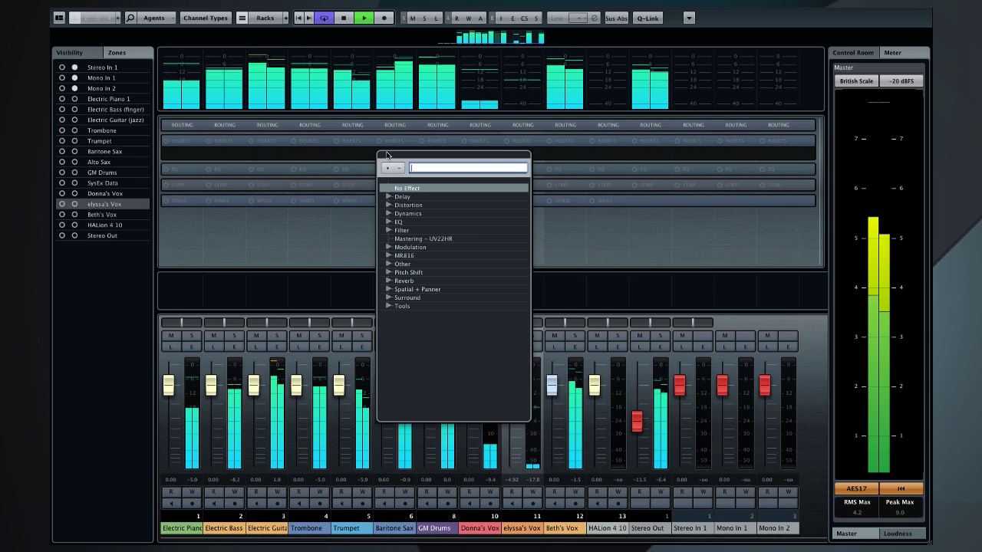
type("curv")
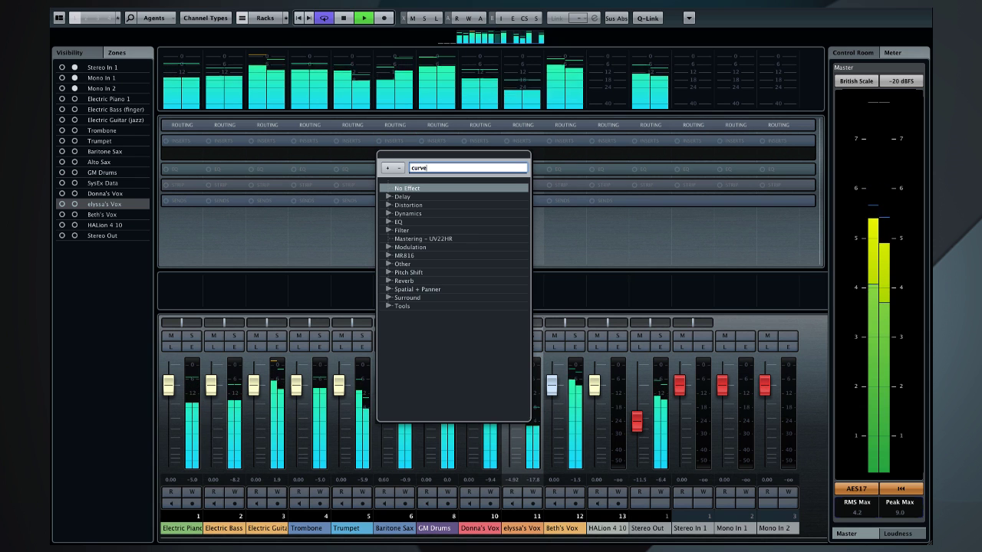
type("e")
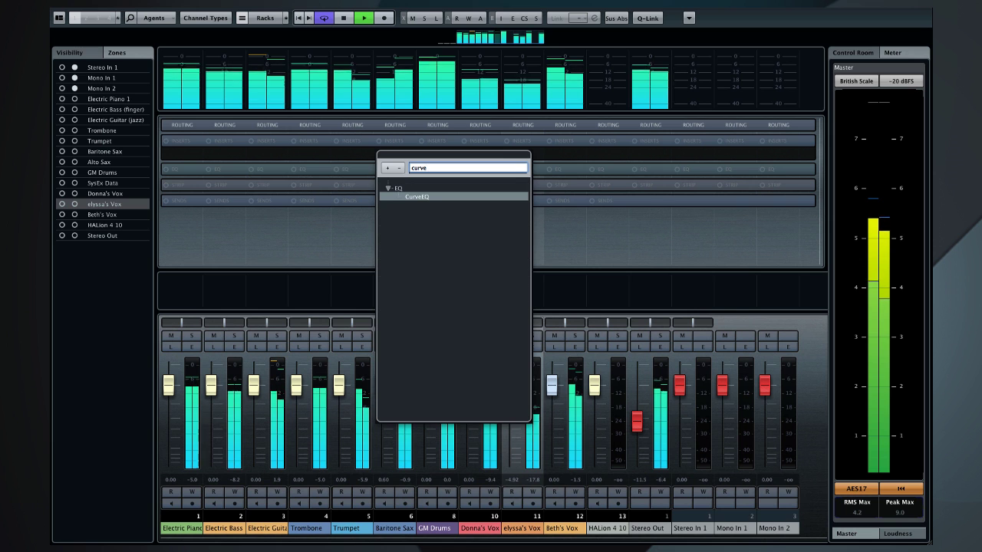
left_click(411, 197)
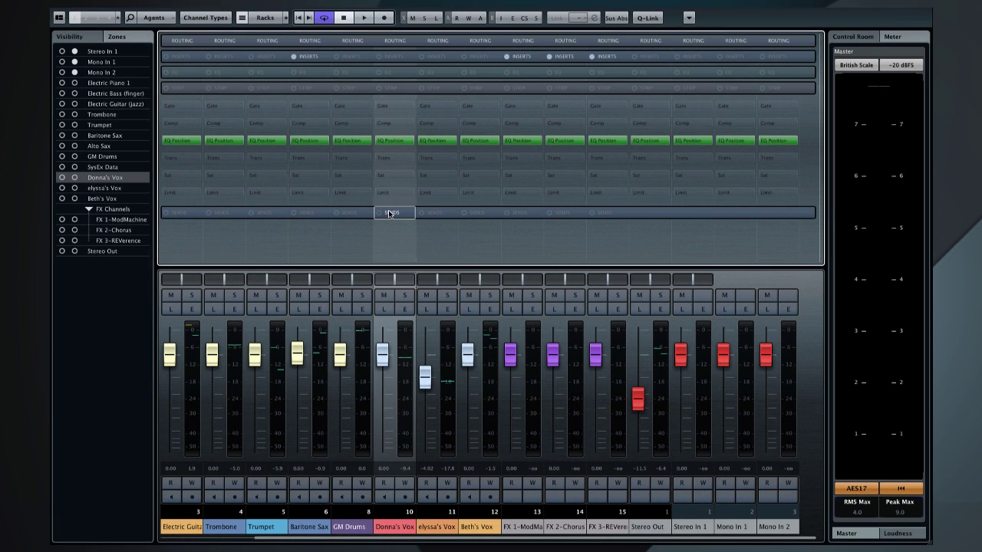
Route channel 10's first send to FX 1-ModMachine and second send to FX 2-Chorus.
left_click(389, 214)
left_click(398, 116)
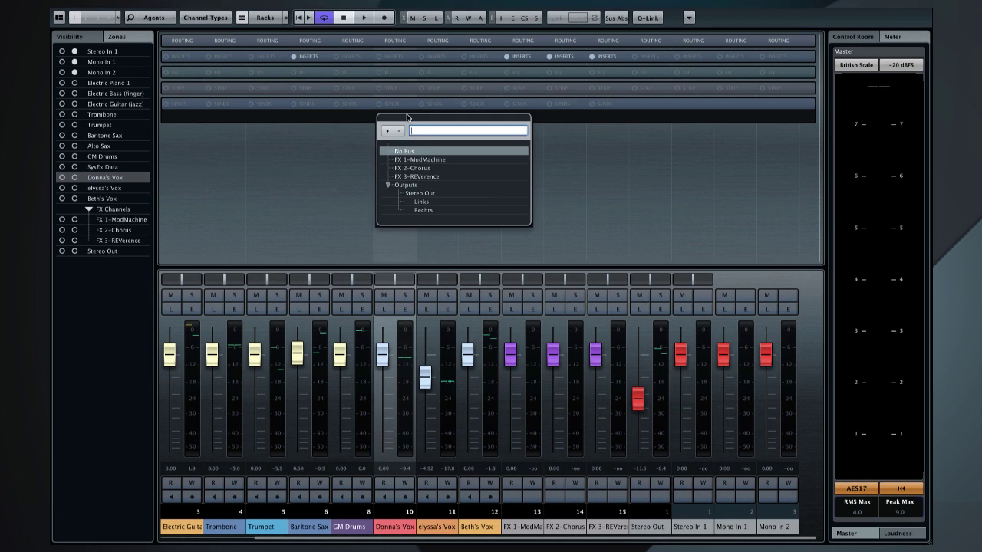
left_click(428, 159)
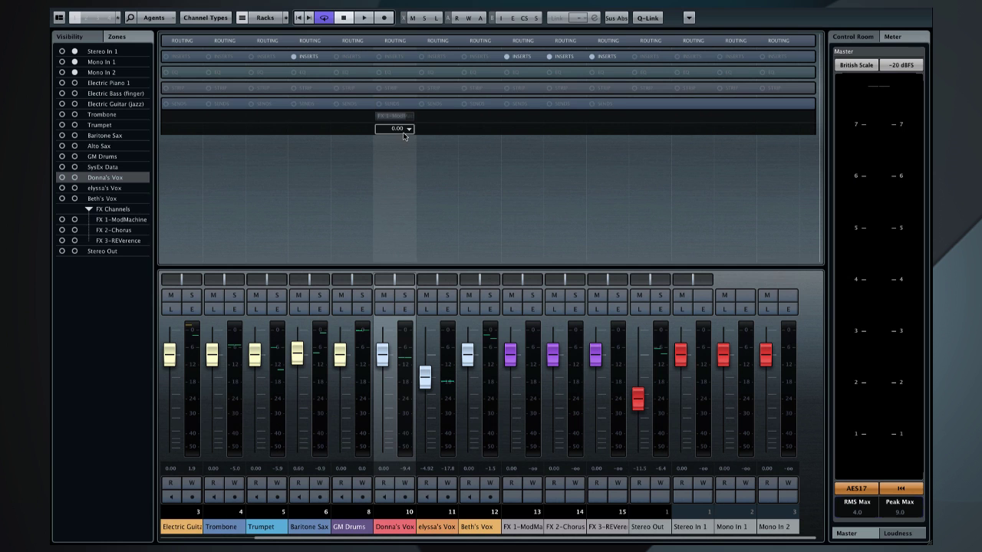
left_click(408, 130)
left_click(417, 181)
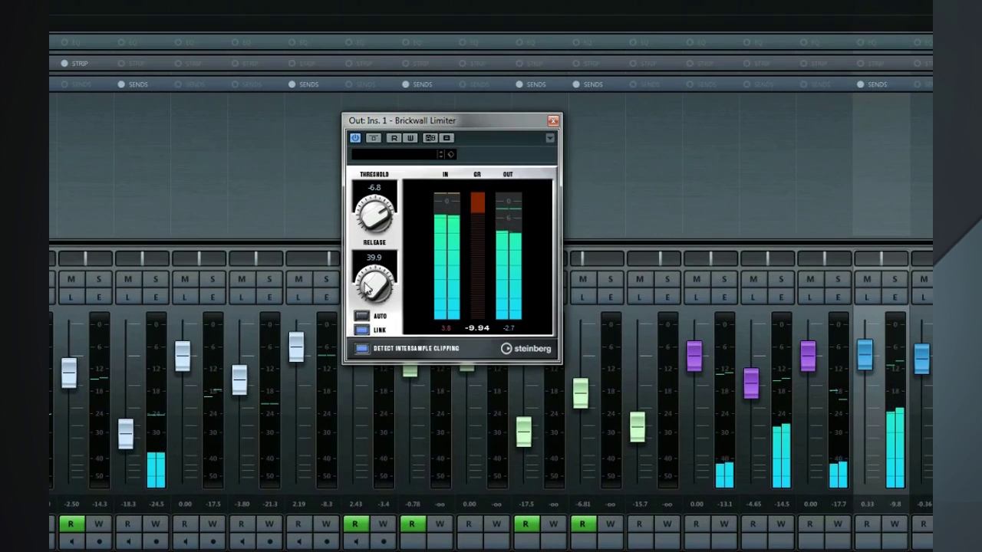
Set the Brickwall Limiter to Release 44.9 and Threshold -6.8, toggle A/B, and close it.
left_click_drag(375, 290, 376, 276)
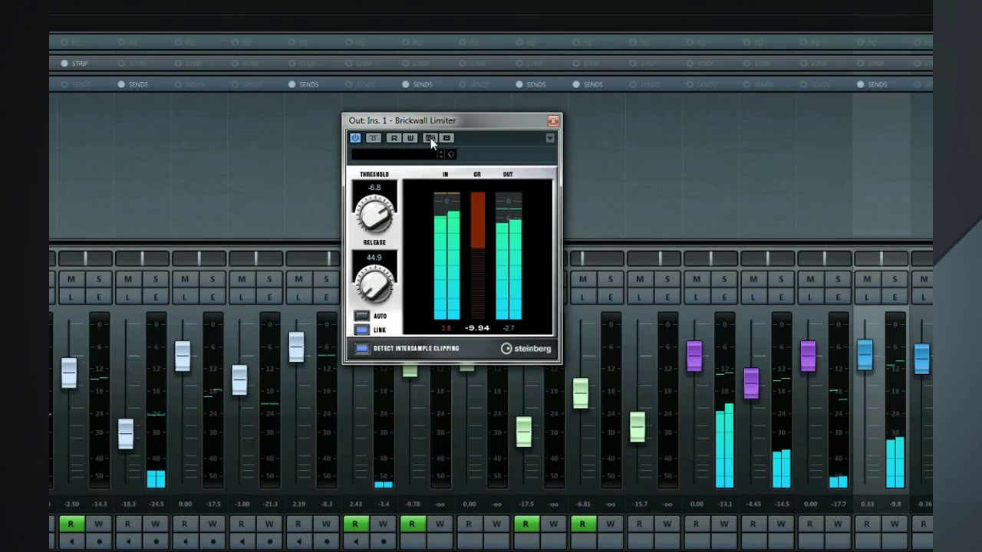
left_click_drag(375, 210, 374, 221)
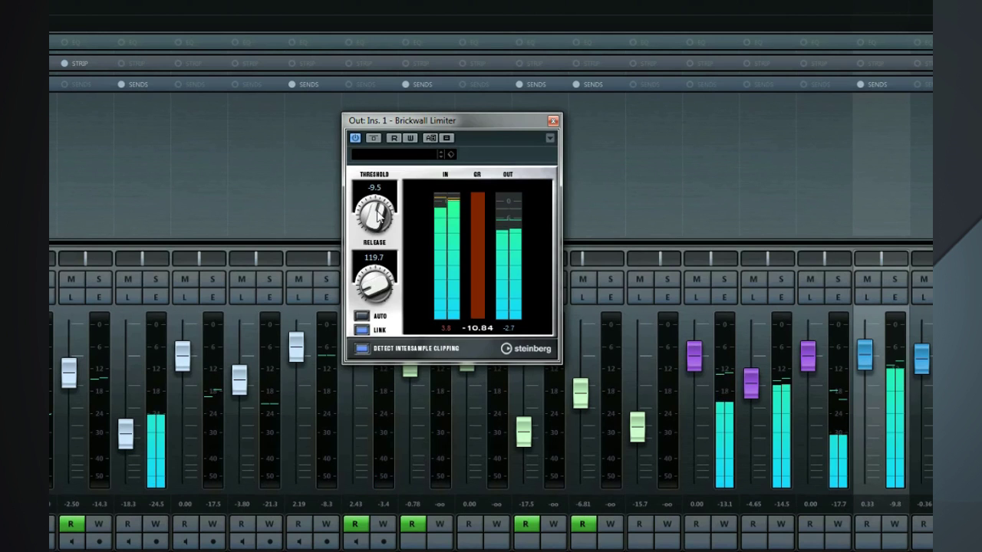
left_click(429, 140)
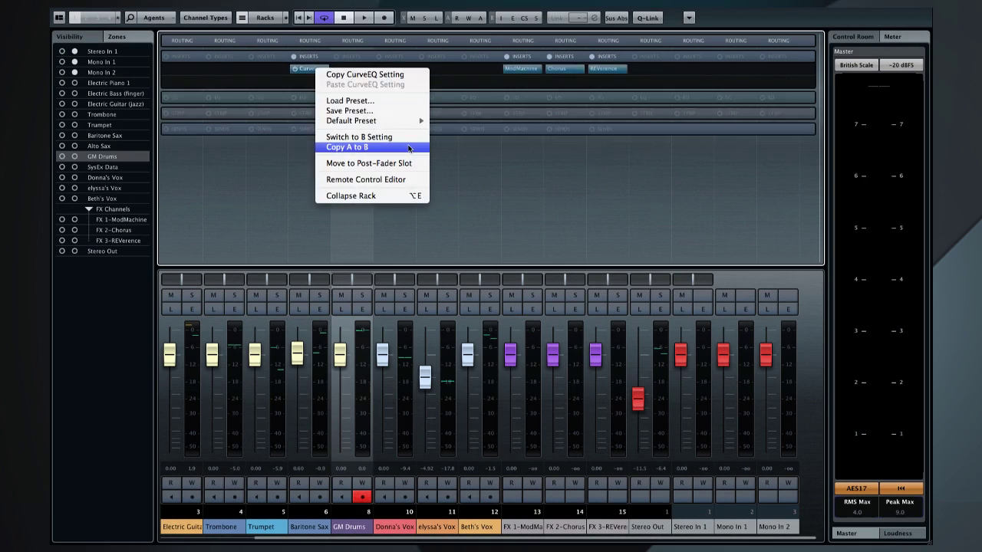
left_click(470, 69)
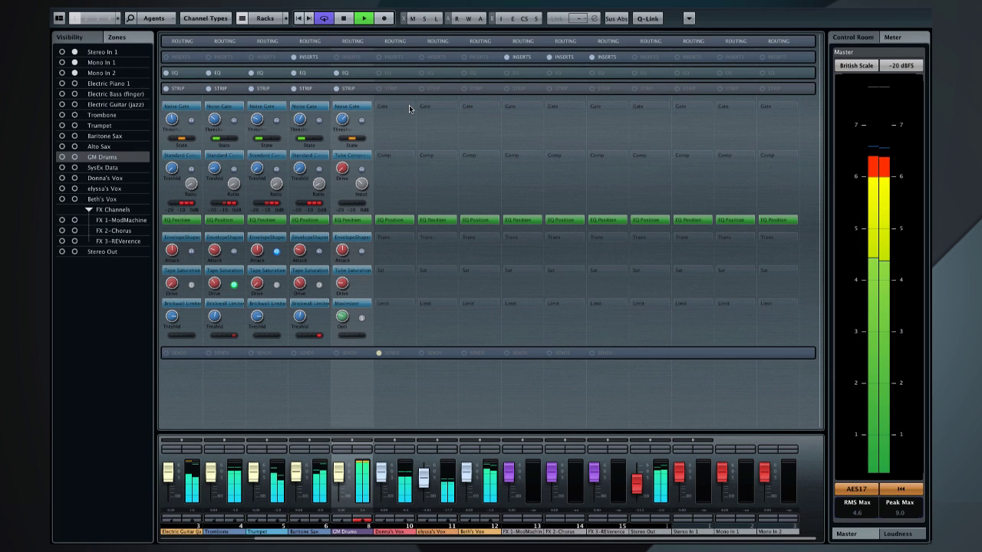
Fill Donna's Vox strip with Noise Gate, Tube Compressor, EnvelopeShaper, Tube Saturation and Maximizer.
left_click(409, 107)
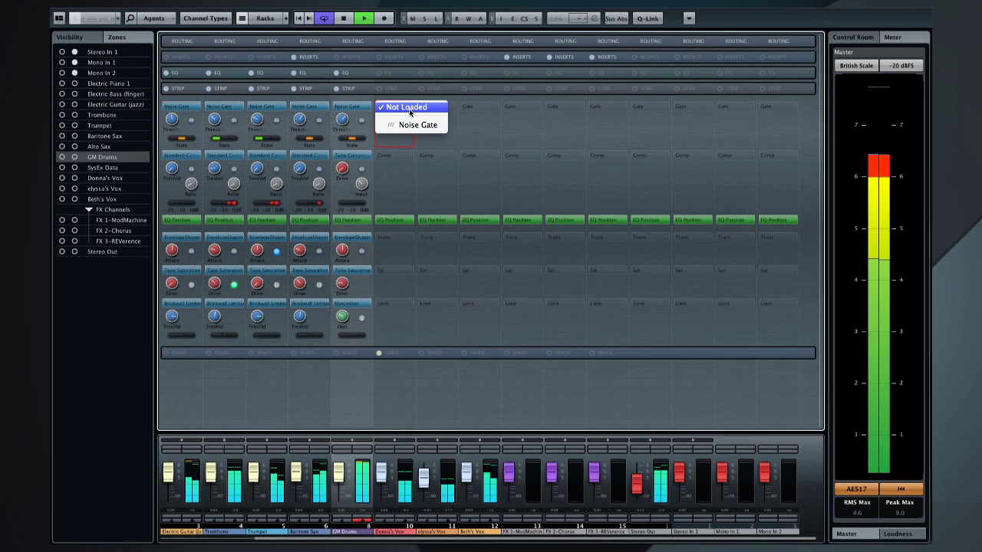
left_click(418, 125)
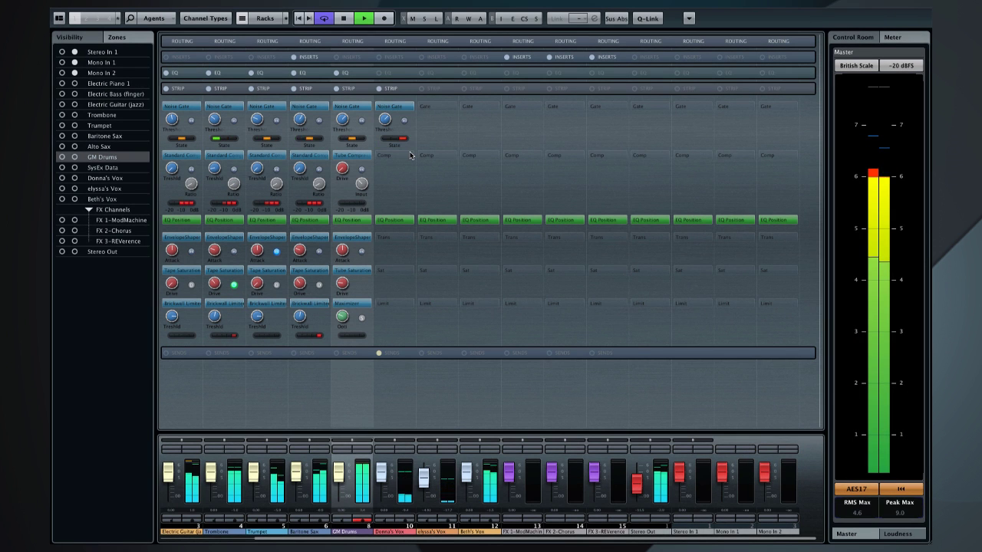
left_click(409, 157)
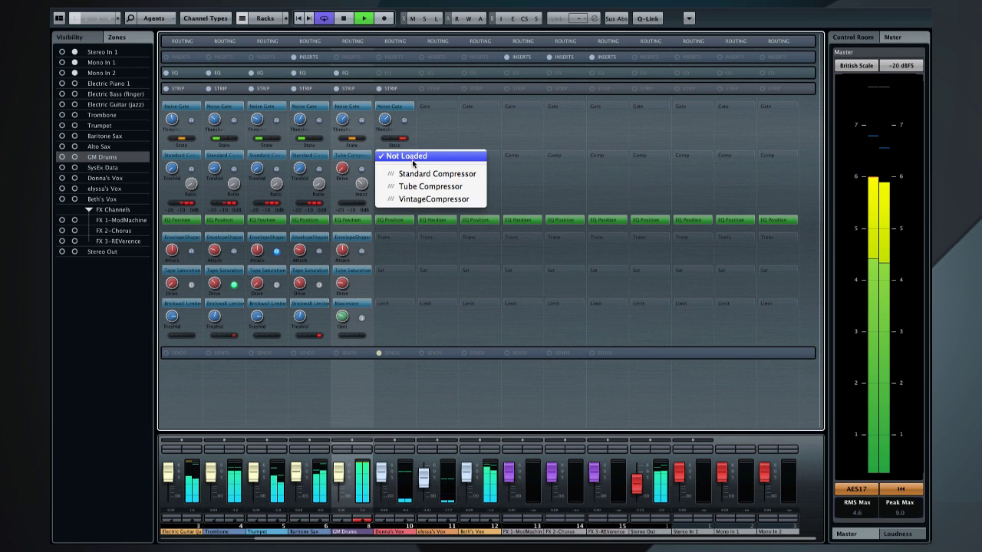
left_click(454, 188)
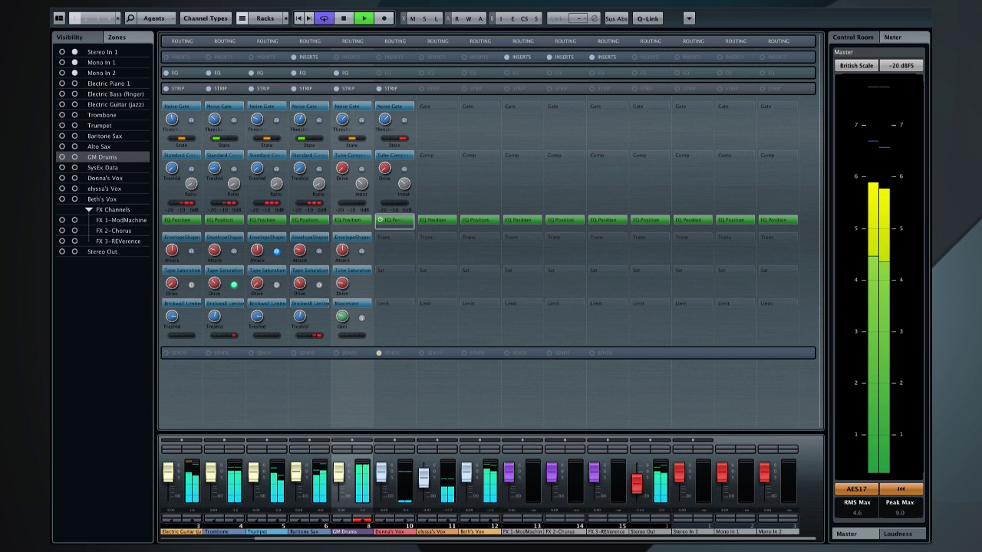
left_click(407, 236)
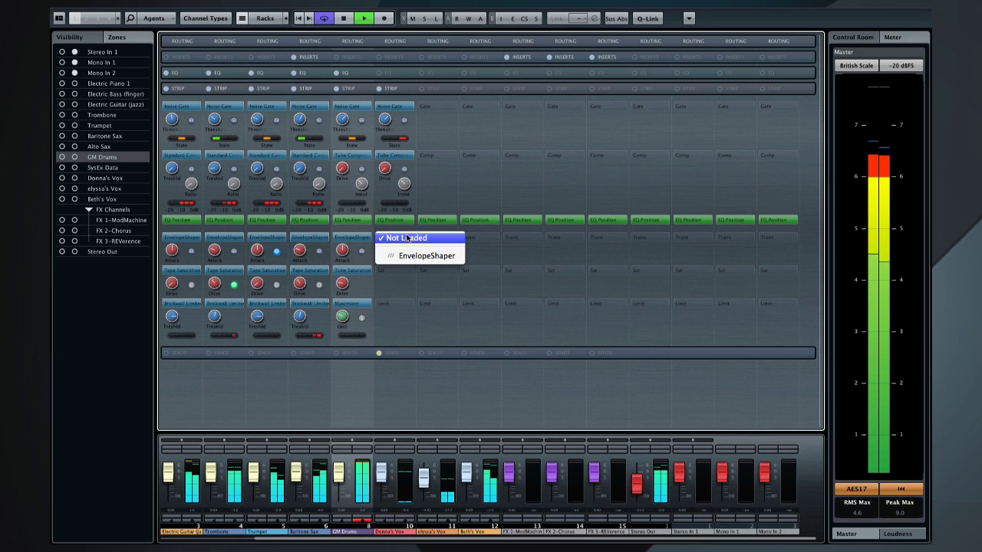
left_click(428, 256)
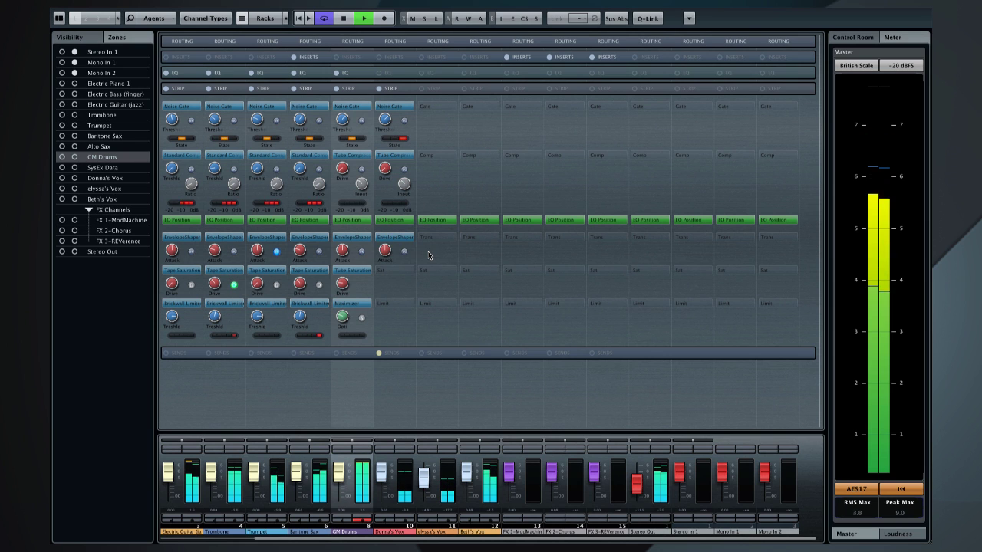
left_click(407, 271)
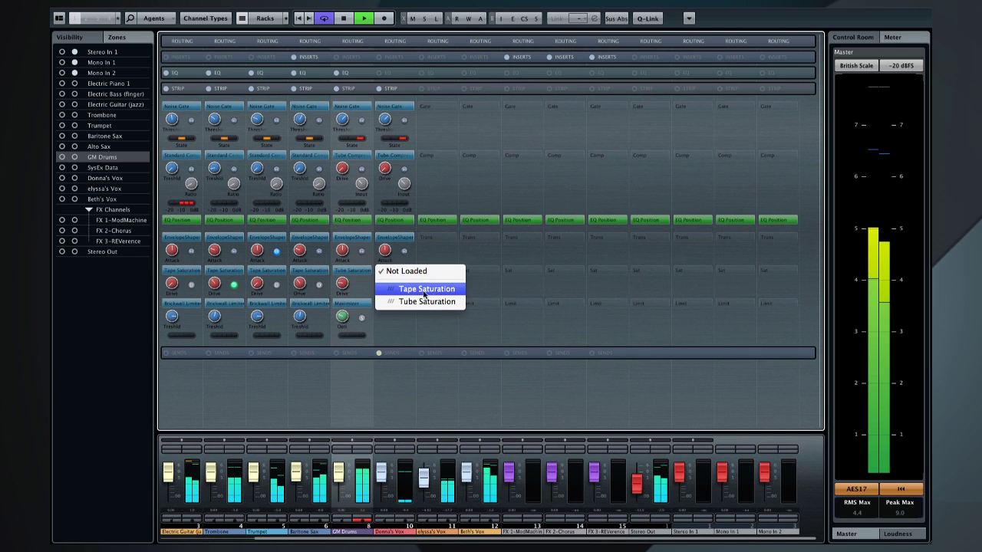
left_click(441, 301)
left_click(411, 303)
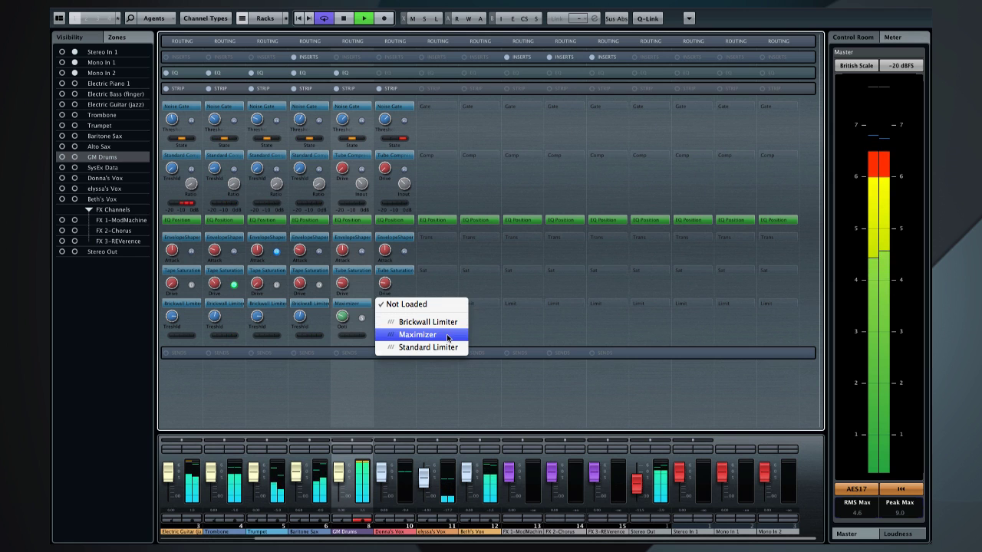
left_click(450, 338)
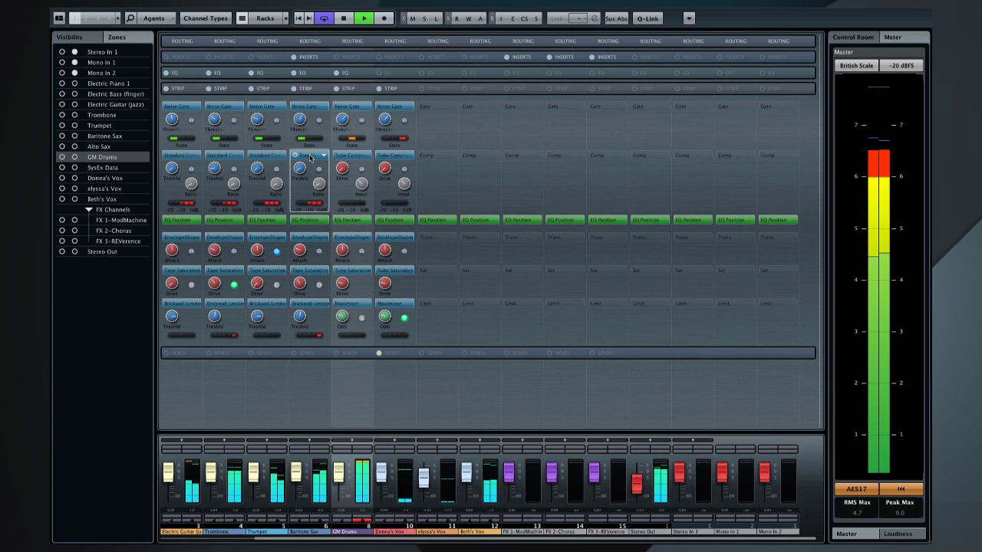
Move the Standard Compressor from Baritone Sax's strip to elyssa's Vox, then open the strip preset menu.
left_click_drag(309, 158, 336, 157)
mouse_move(412, 157)
left_mouse_down()
mouse_move(461, 158)
mouse_move(432, 157)
left_mouse_up()
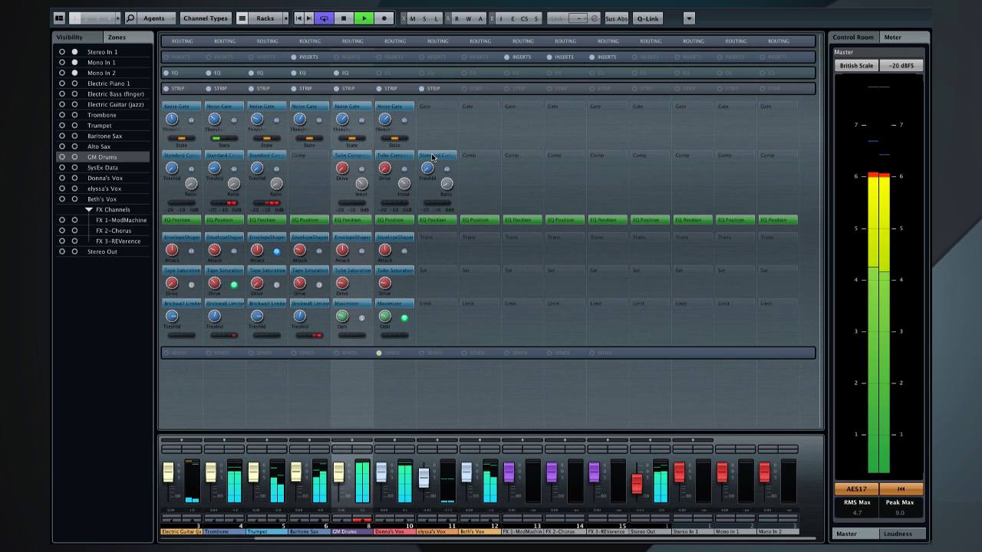
left_click(451, 91)
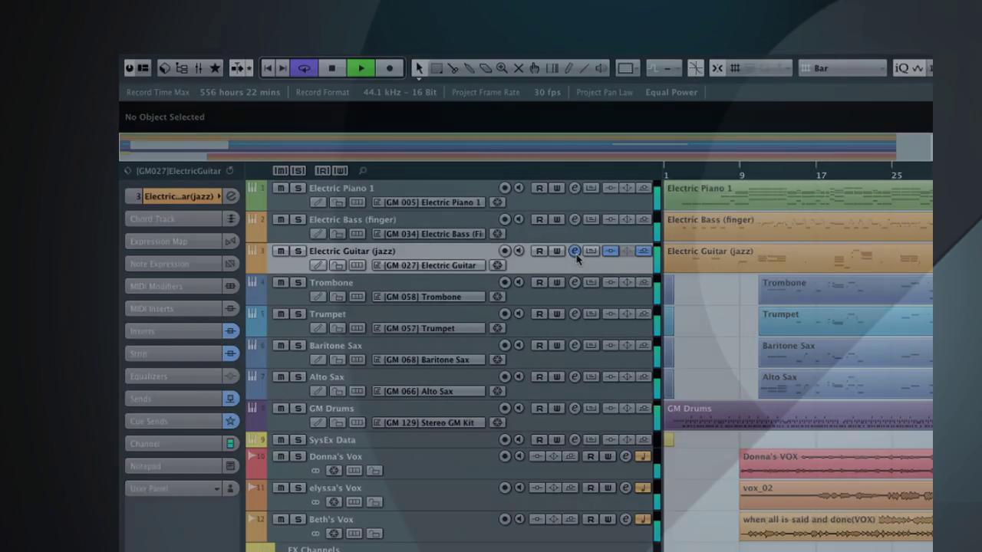
In Electric Guitar's settings, lower RoomWorks, raise SoftClipper, set cue send 3 to -3.02, pan cue 4 to R2.
left_click(573, 251)
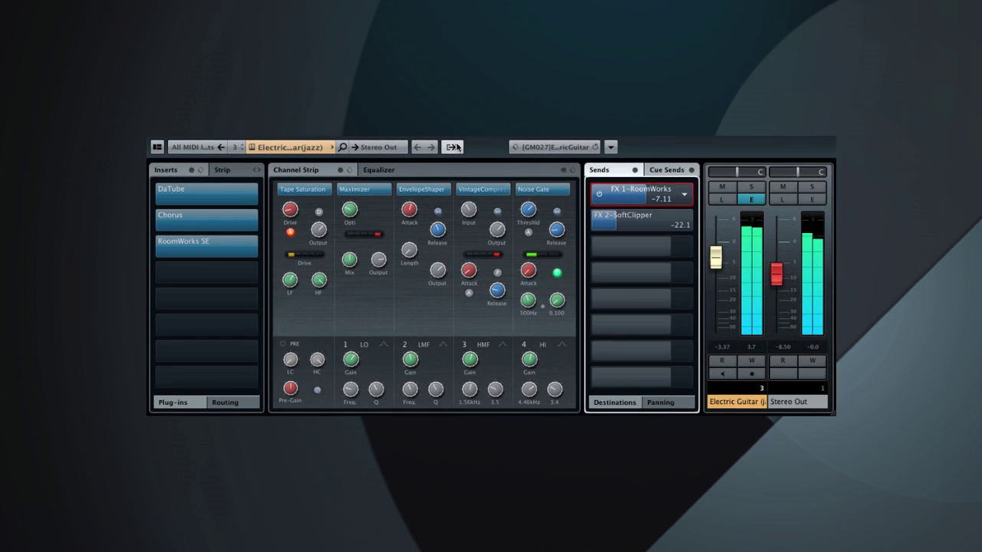
left_click_drag(649, 196, 619, 204)
left_click(661, 169)
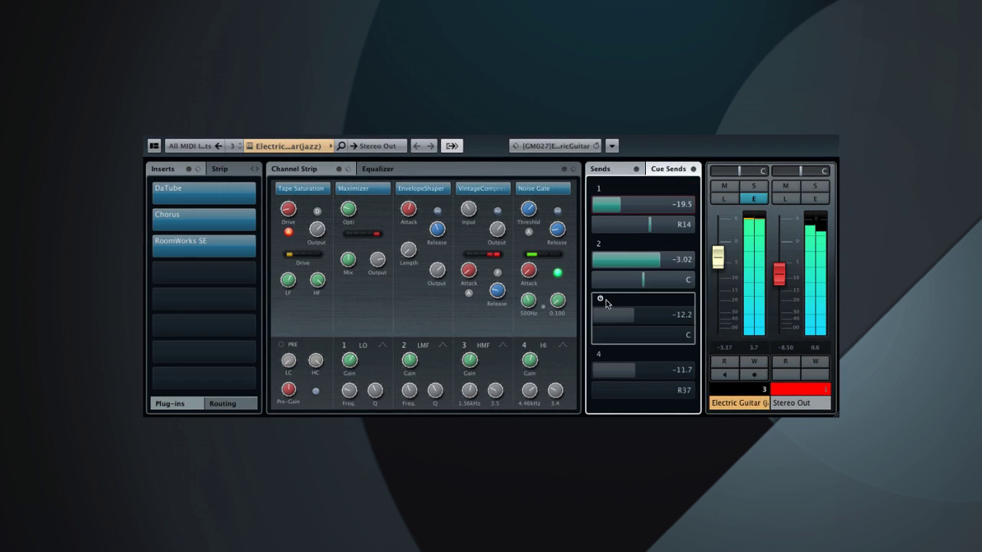
left_click_drag(605, 315, 659, 315)
left_click_drag(656, 391, 643, 393)
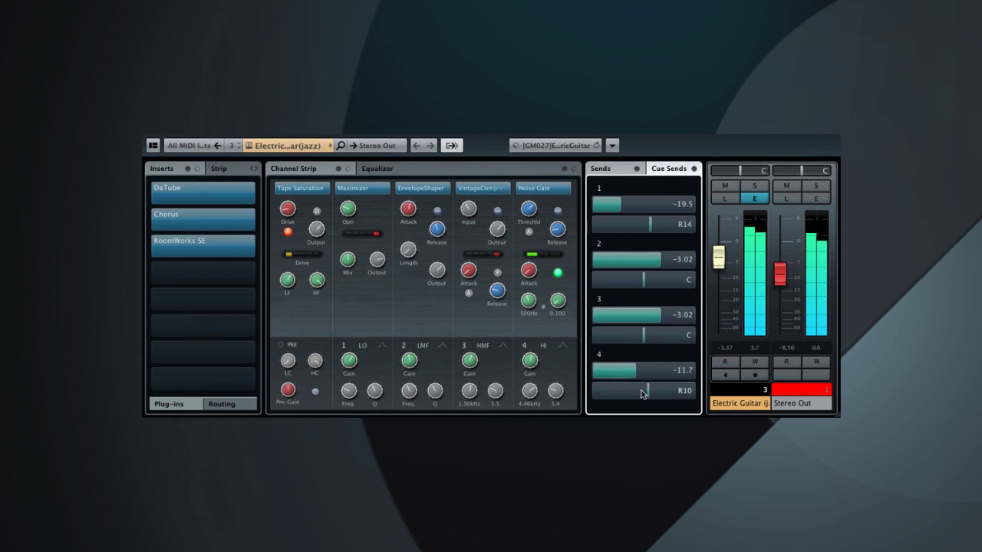
left_click(410, 174)
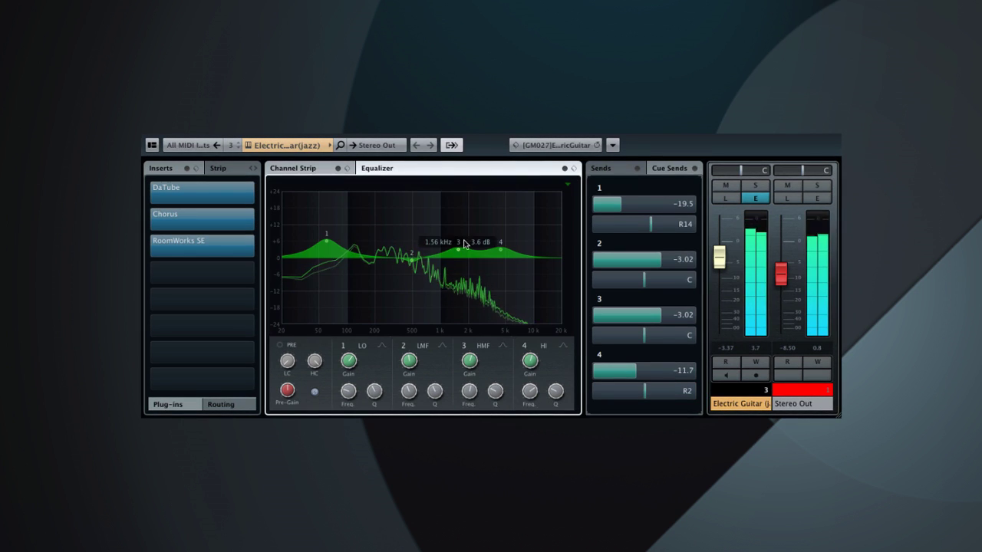
Cut EQ band 3 near 1.1 kHz as a Parametric II notch and move band 4 to about 8.5 kHz.
left_click_drag(457, 258, 445, 277)
left_click_drag(500, 243, 527, 242)
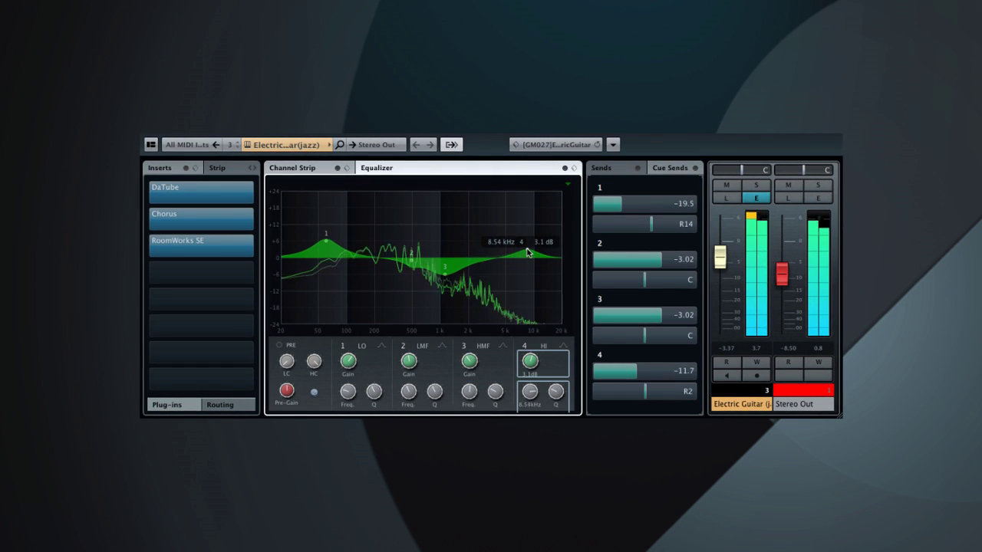
left_click(500, 347)
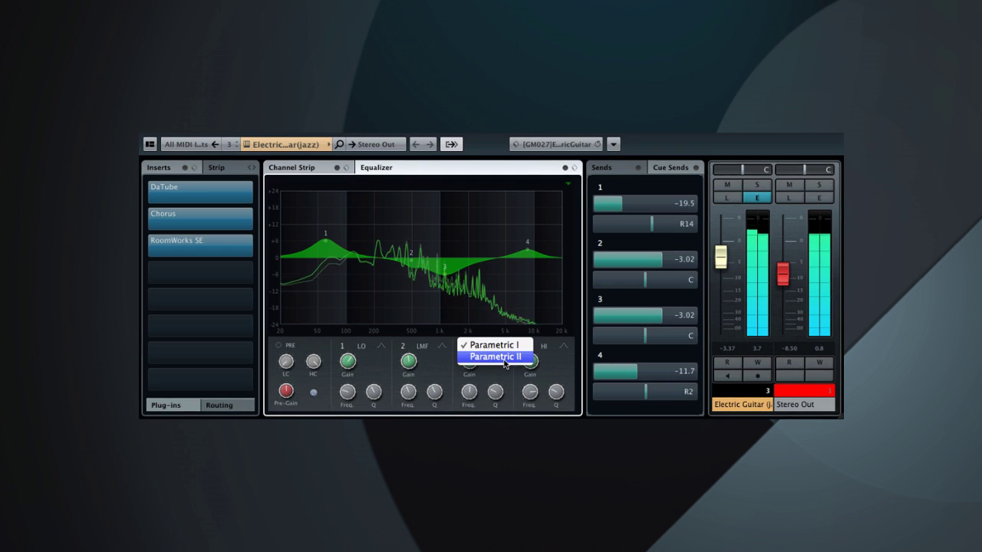
left_click(504, 356)
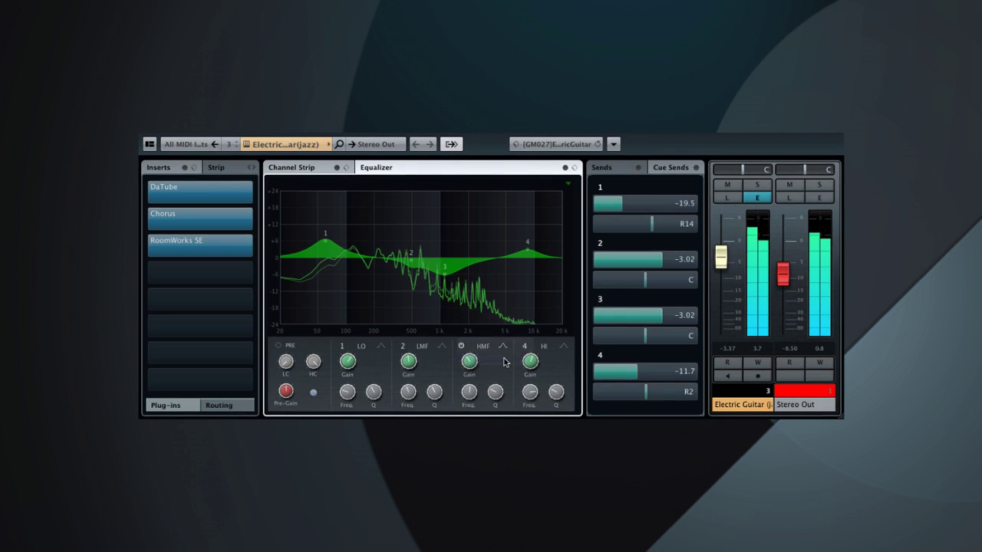
left_click(294, 171)
Reorder strip modules: Noise Gate lower, EQ Position after EnvelopeShaper, Maximizer at the top.
left_click(214, 167)
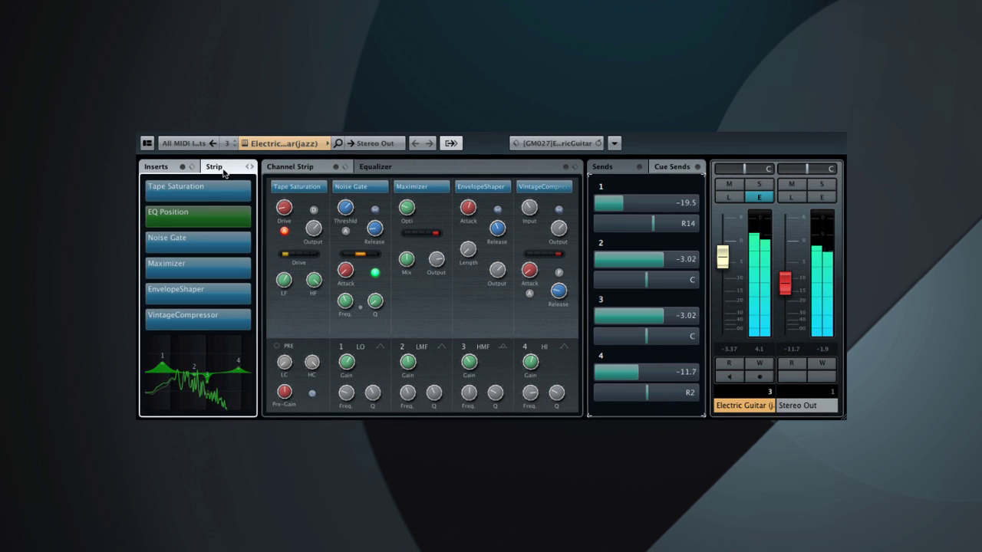
left_click_drag(187, 239, 184, 298)
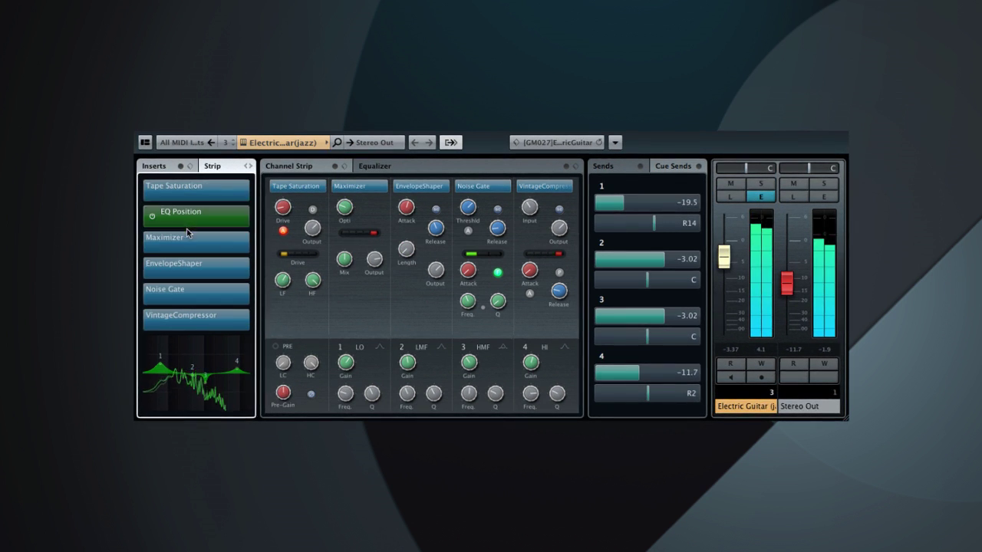
left_click_drag(186, 221, 186, 267)
left_click_drag(188, 213, 188, 190)
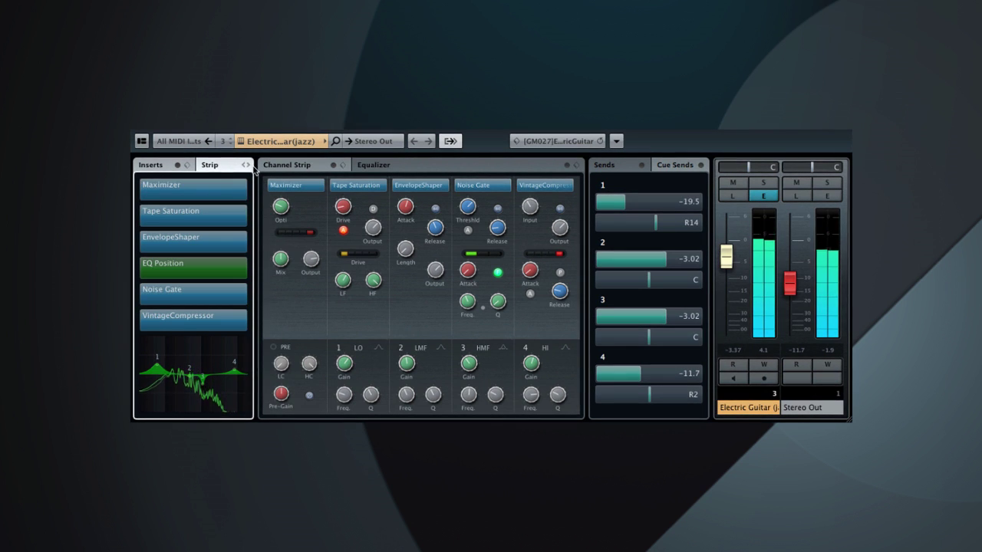
left_click(246, 165)
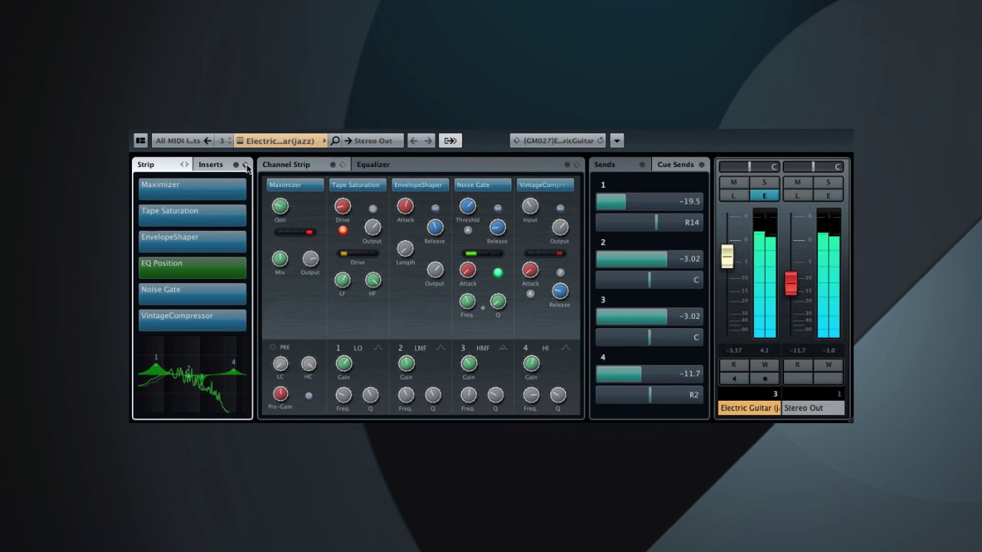
left_click(184, 165)
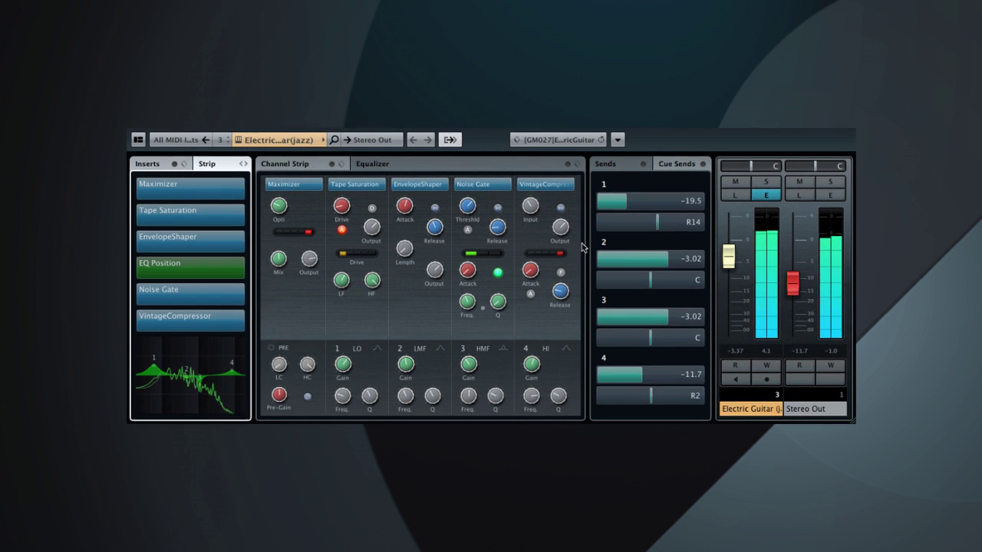
Raise the Stereo Out fader to -7.38 and toggle its strip display off and on.
left_click_drag(791, 286, 793, 271)
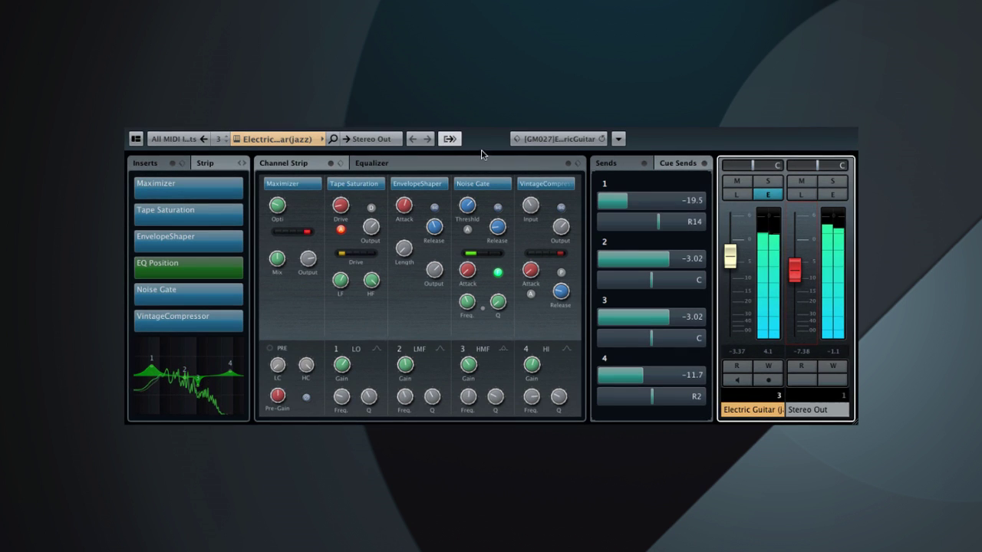
left_click(449, 139)
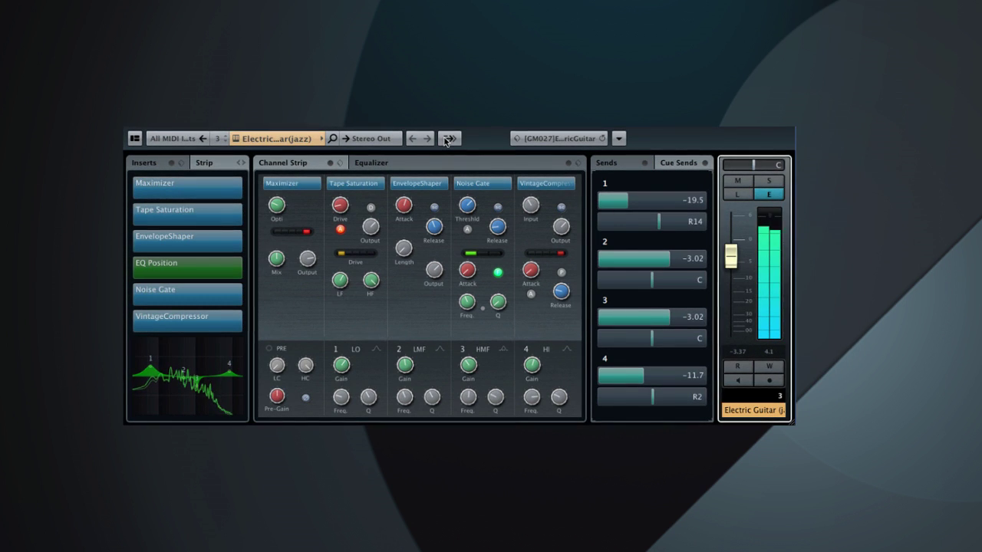
left_click(447, 139)
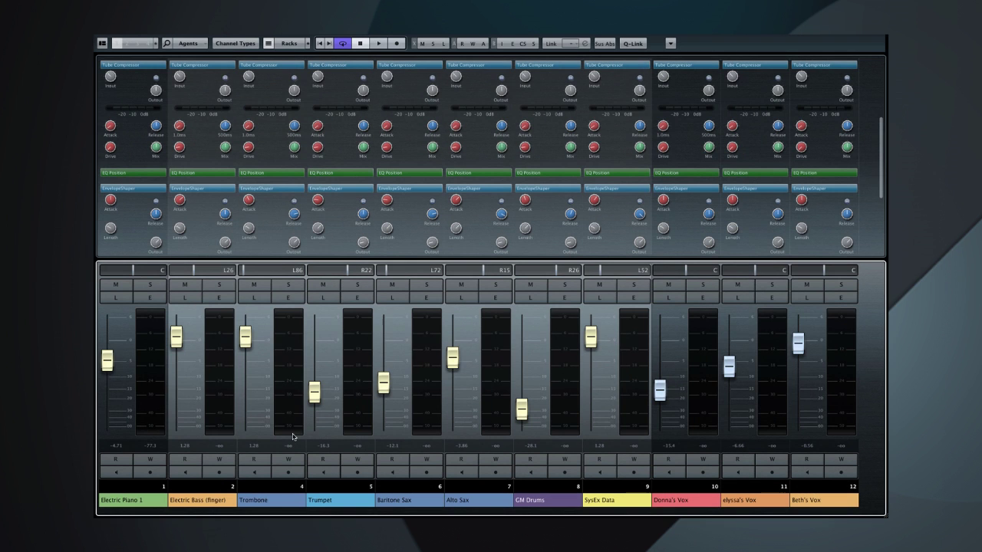
Select Electric Bass through Donna's Vox, lower their volumes together and adjust EnvelopeShaper Attack.
left_click(215, 493)
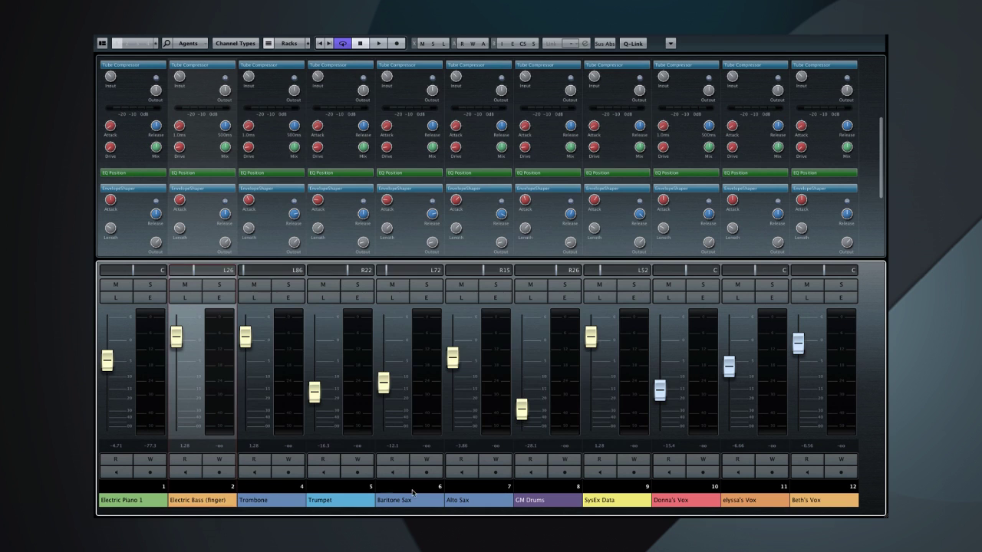
left_click(668, 488, "shift")
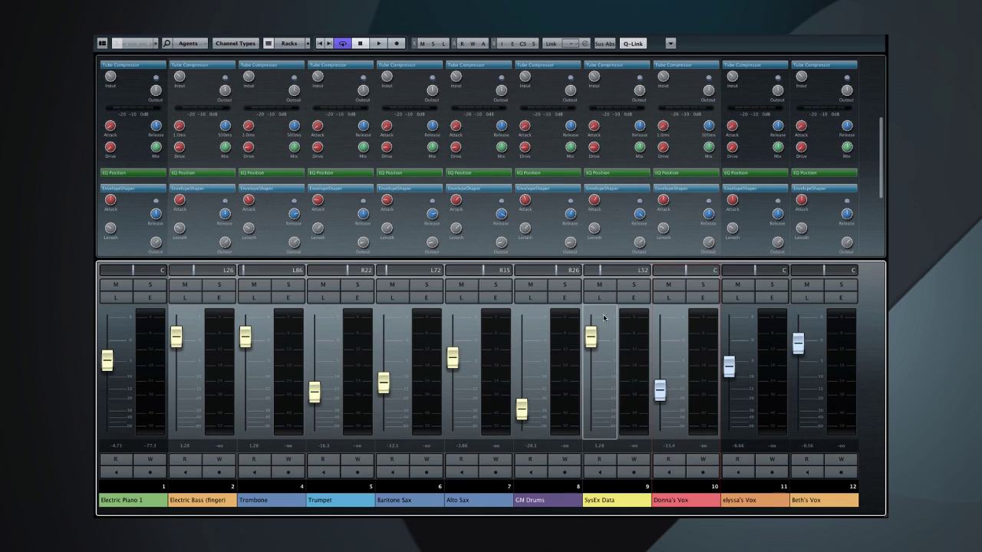
mouse_move(596, 335)
left_mouse_down()
mouse_move(596, 377)
mouse_move(596, 349)
left_mouse_up()
left_click(594, 202)
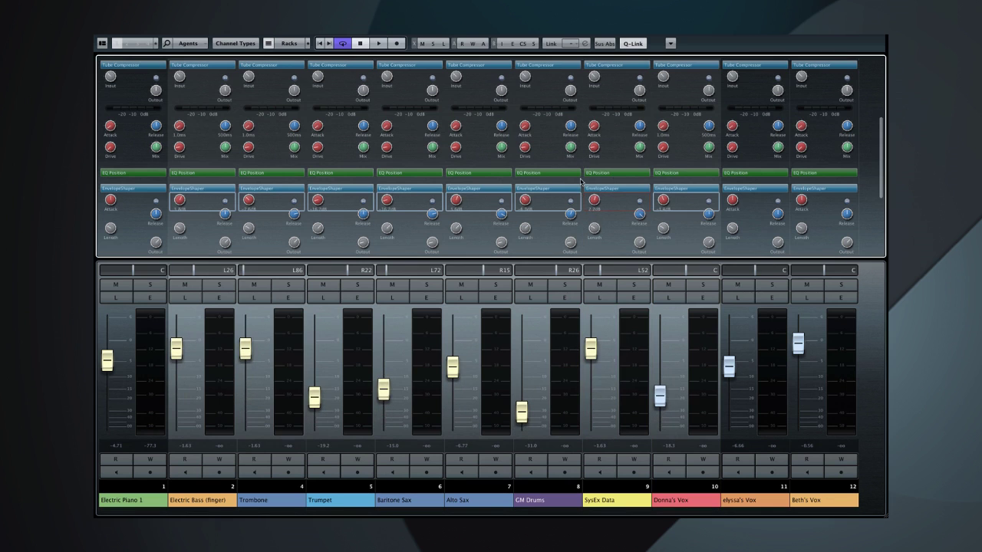
With temporary linking off, adjust EnvelopeShaper Attack on channels 2–7, then reselect channels 2–10.
left_click(216, 489)
left_click(477, 492, "shift")
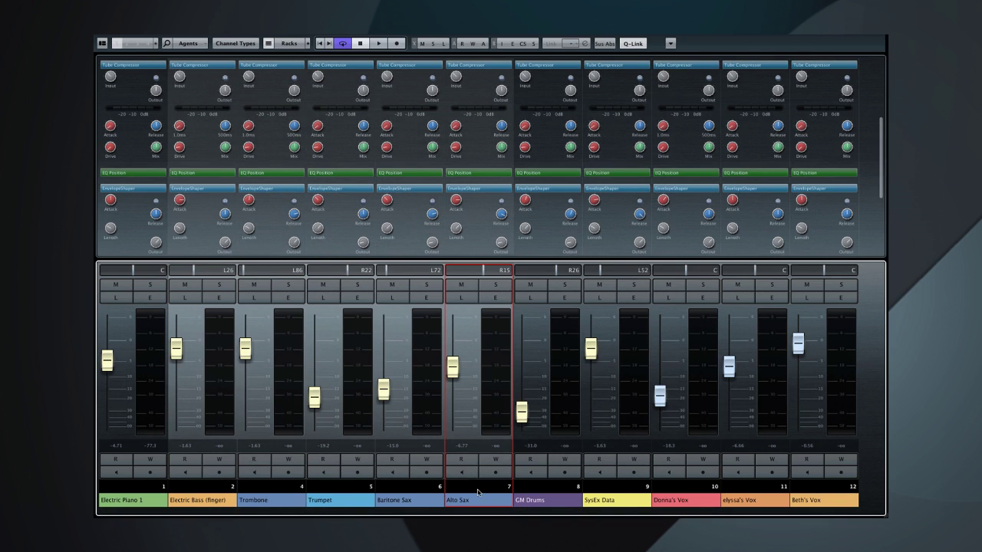
left_click(634, 43)
left_click_drag(387, 201, 389, 181)
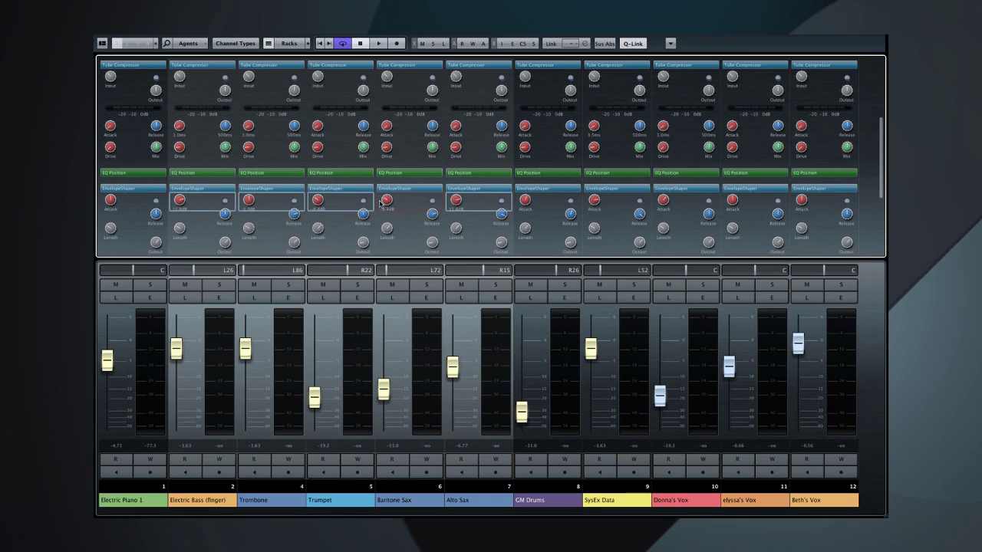
left_click(213, 488)
left_click(670, 493)
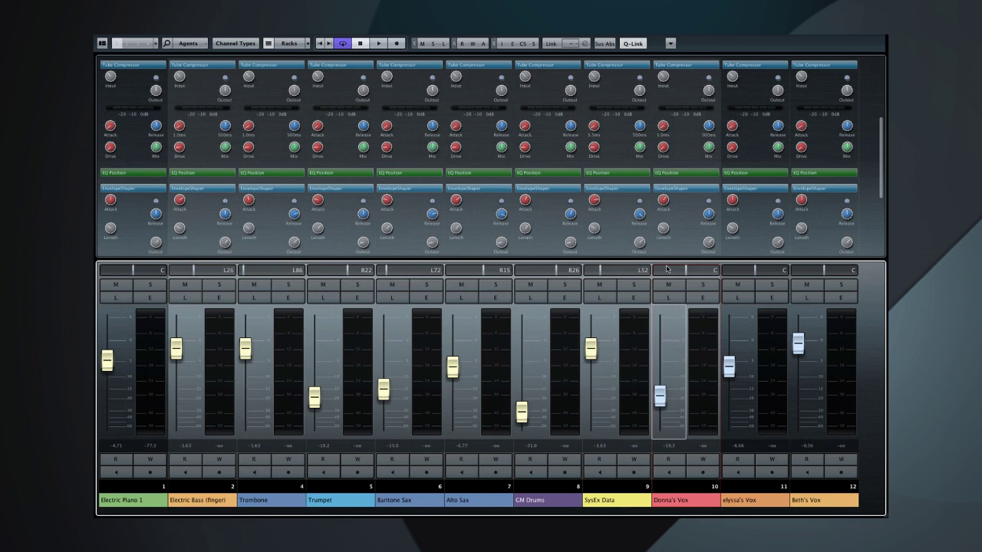
Create Control Link Group 1 for channels 2–10, then move their volumes and pans together.
left_click(550, 43)
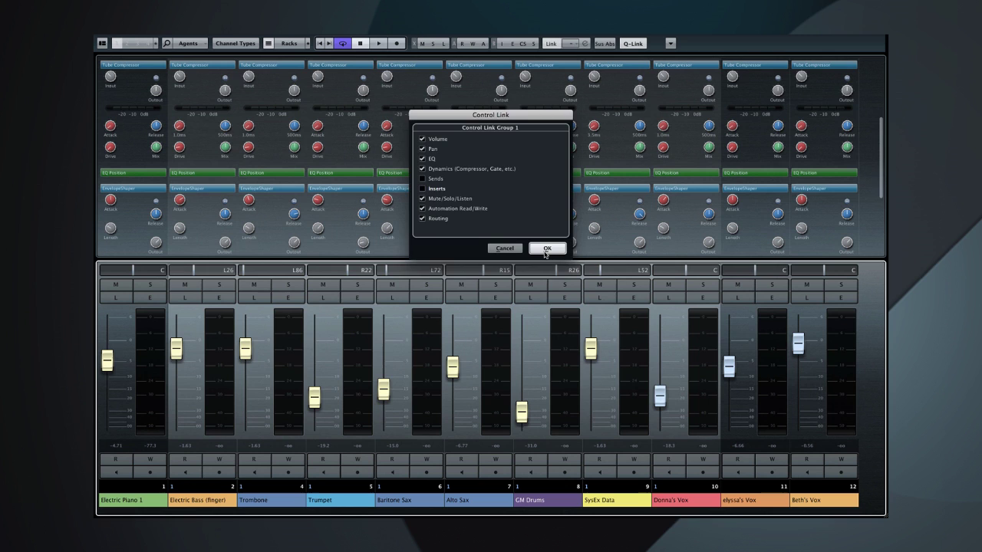
left_click(547, 248)
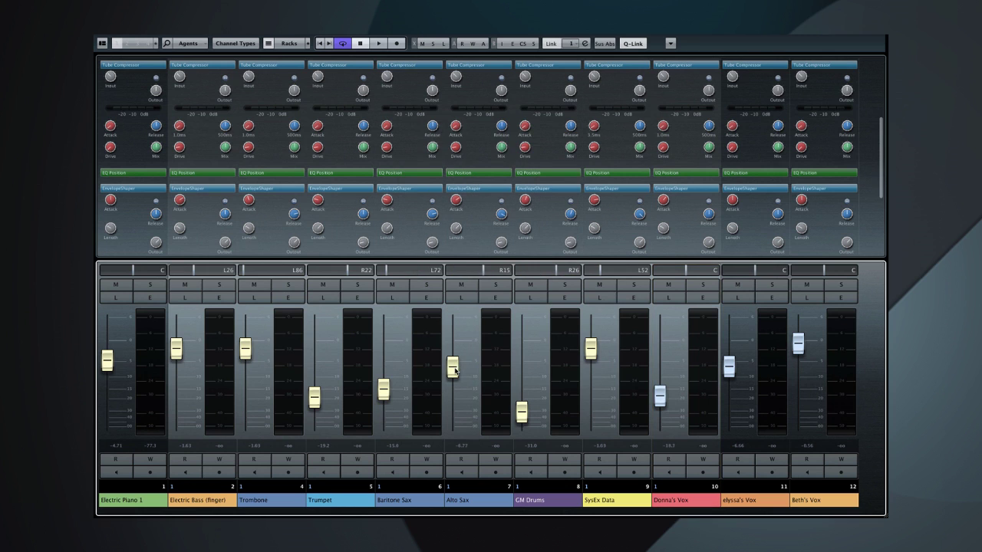
mouse_move(454, 371)
left_mouse_down()
mouse_move(454, 384)
mouse_move(453, 363)
left_mouse_up()
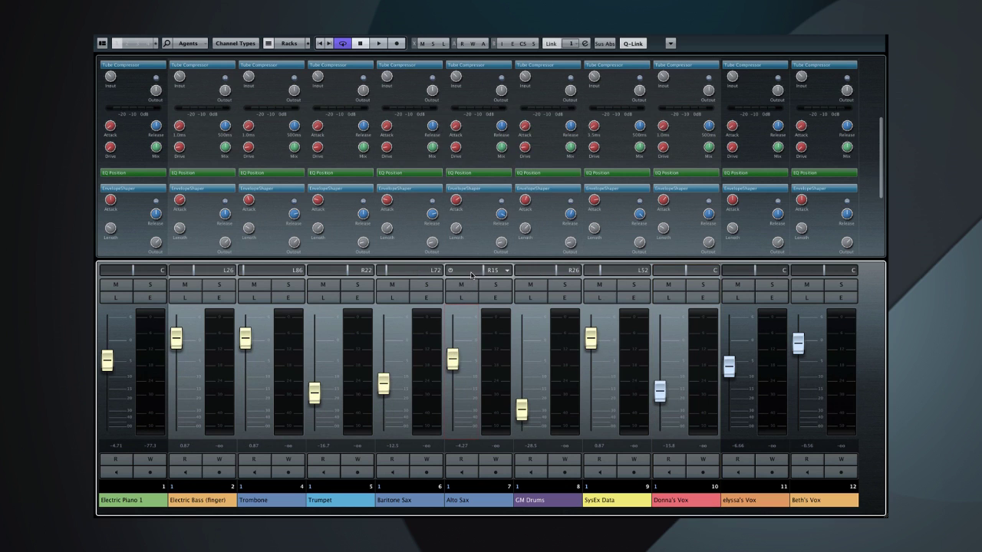
left_click_drag(470, 275, 470, 273)
scroll(476, 272, "down", 5)
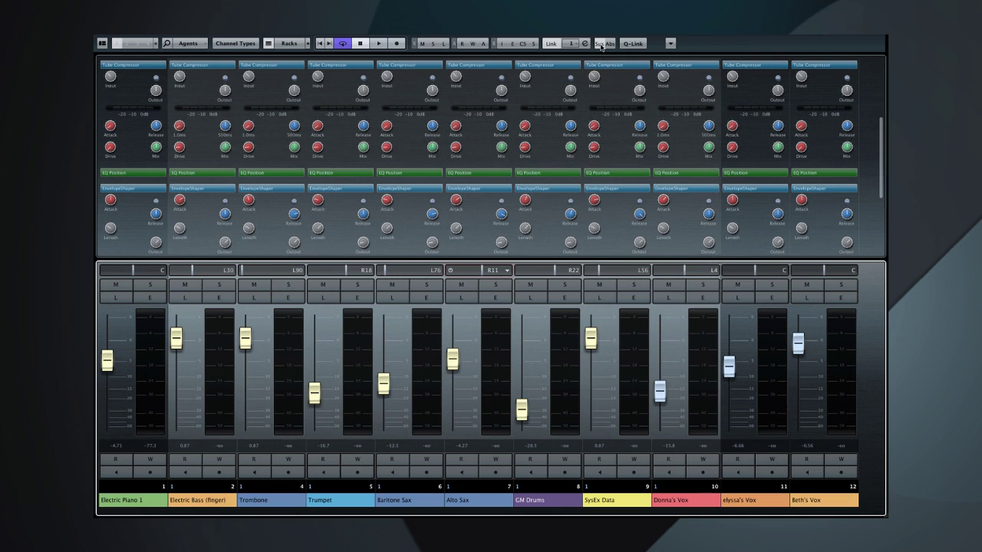
Raise only Alto Sax's volume, then bring all linked channels to -12.4 dB and shift their pans together.
scroll(458, 270, "down", 3)
left_click_drag(453, 359, 455, 332)
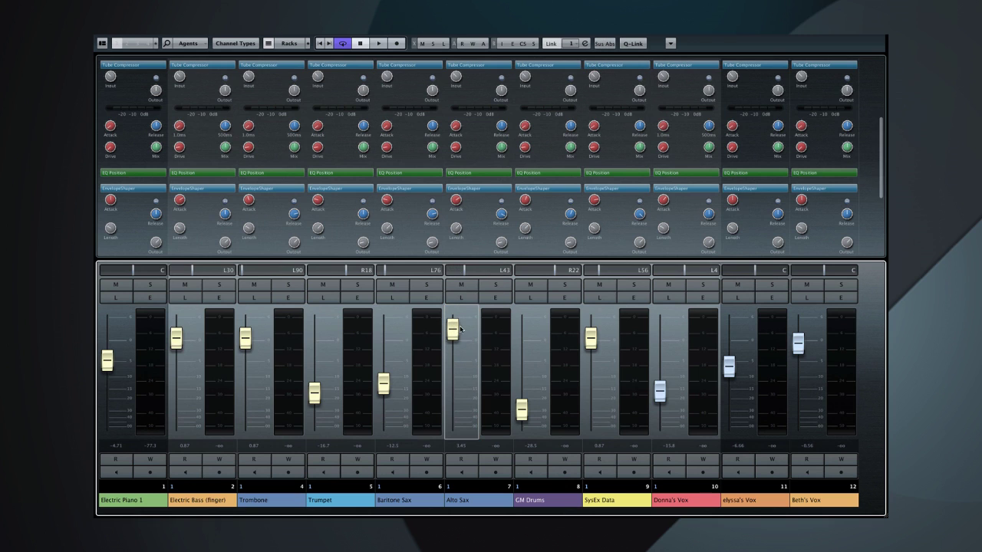
left_click_drag(452, 329, 452, 379)
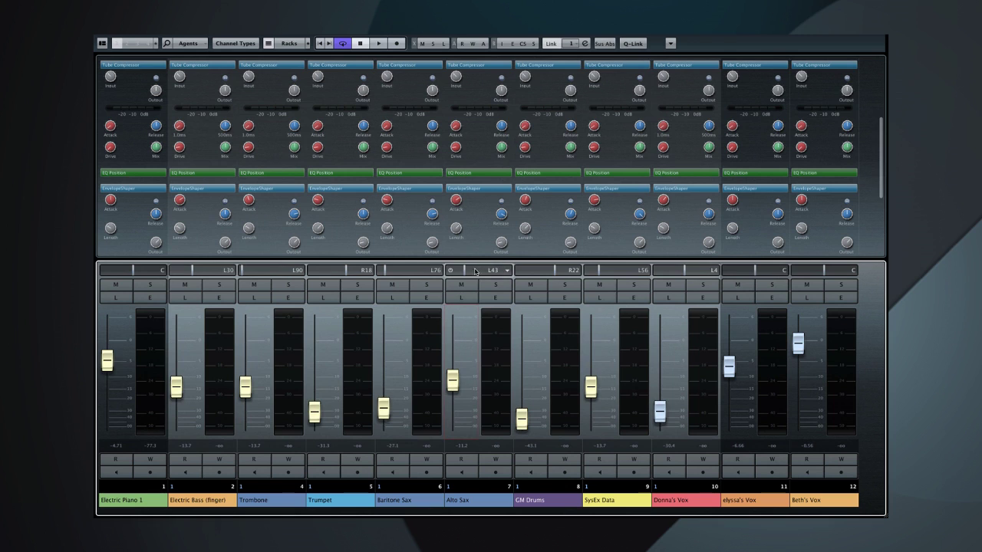
scroll(476, 272, "up", 1)
mouse_move(475, 271)
left_mouse_down()
mouse_move(488, 271)
mouse_move(467, 271)
left_mouse_up()
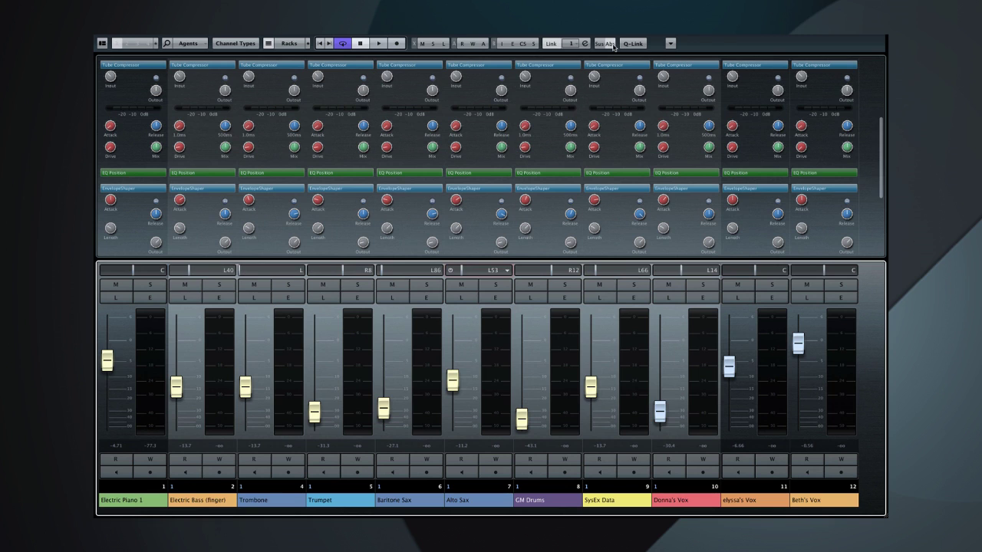
mouse_move(452, 381)
left_mouse_down()
mouse_move(452, 361)
mouse_move(452, 382)
left_mouse_up()
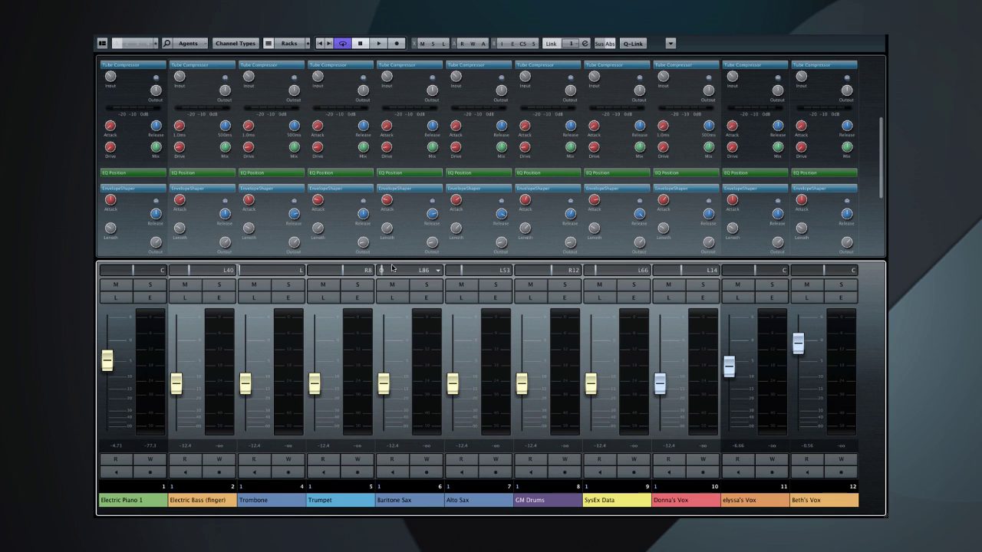
left_click_drag(391, 273, 423, 272)
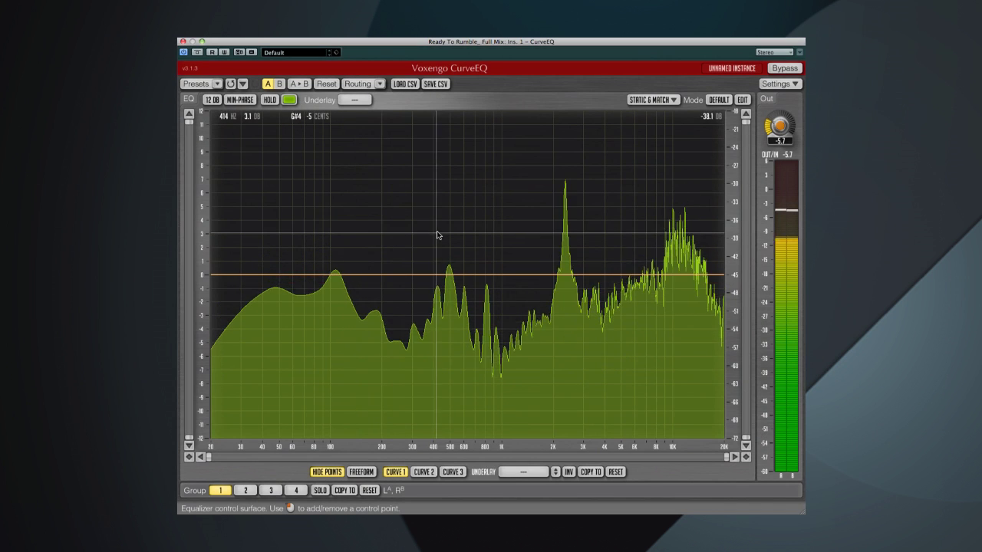
Draw a freeform CurveEQ curve up to about 575 Hz with a low-end dip and peak.
left_click(362, 472)
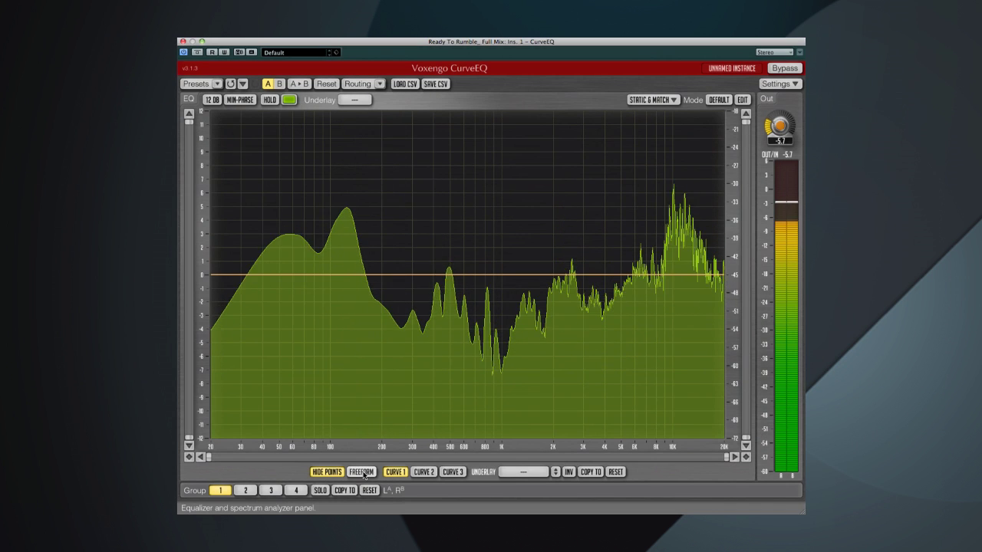
mouse_move(220, 327)
left_mouse_down()
mouse_move(297, 240)
mouse_move(339, 231)
mouse_move(408, 269)
mouse_move(438, 326)
mouse_move(480, 333)
mouse_move(554, 384)
mouse_move(606, 361)
mouse_move(646, 254)
mouse_move(709, 281)
left_mouse_up()
mouse_move(247, 292)
left_mouse_down()
mouse_move(260, 315)
mouse_move(346, 410)
mouse_move(423, 332)
left_mouse_up()
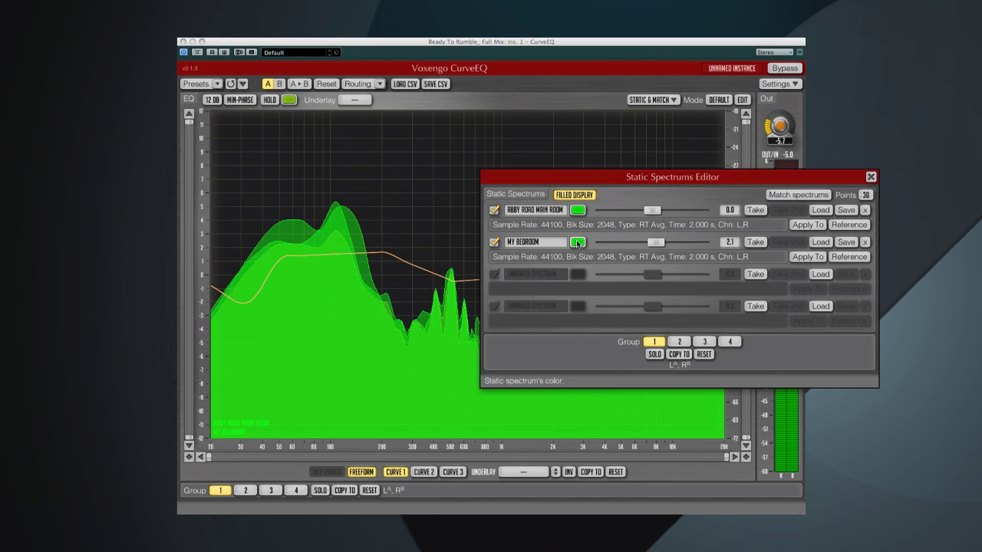
Colour MY BEDROOM red at -3.7 gain and match it to the ABBY ROAD MAIN ROOM reference.
left_click(577, 242)
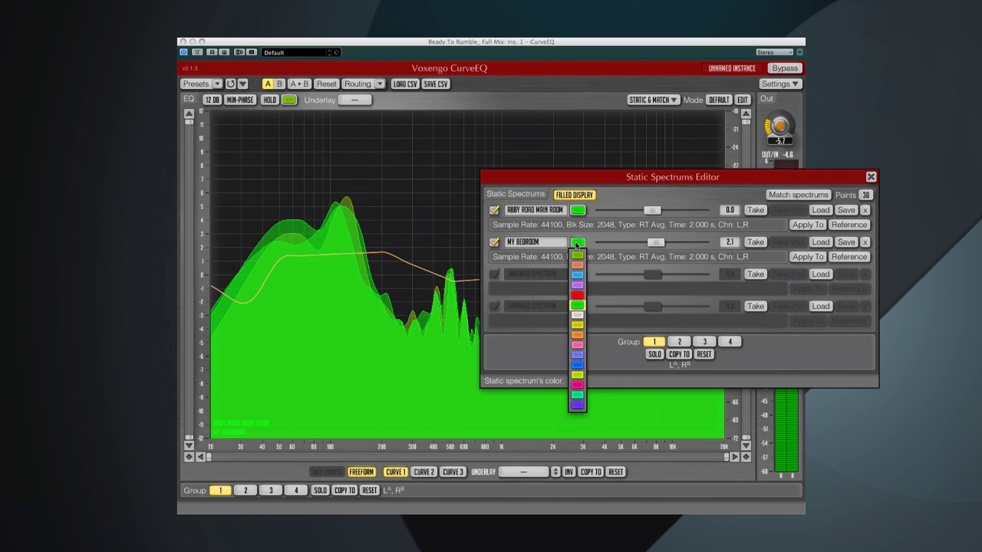
left_click(577, 295)
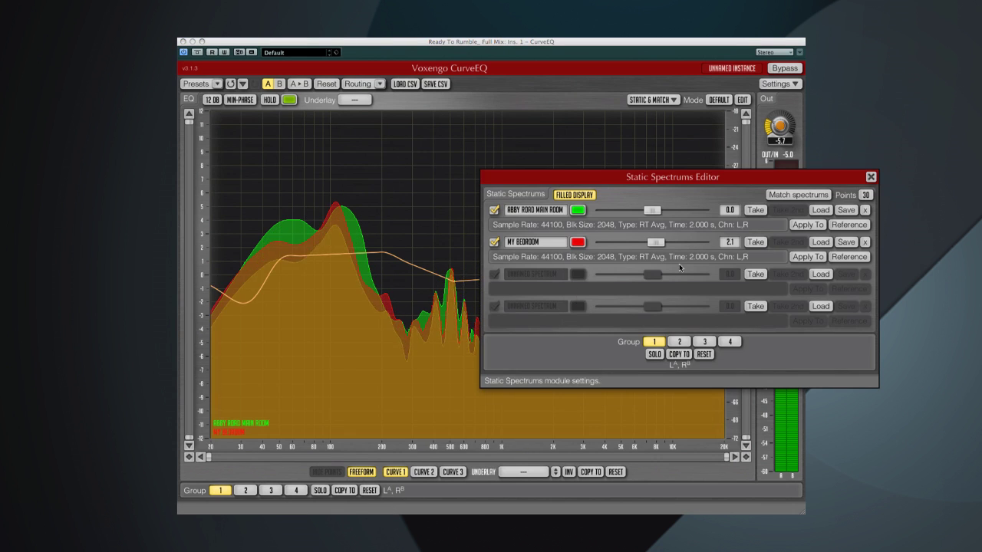
left_click_drag(652, 242, 655, 211)
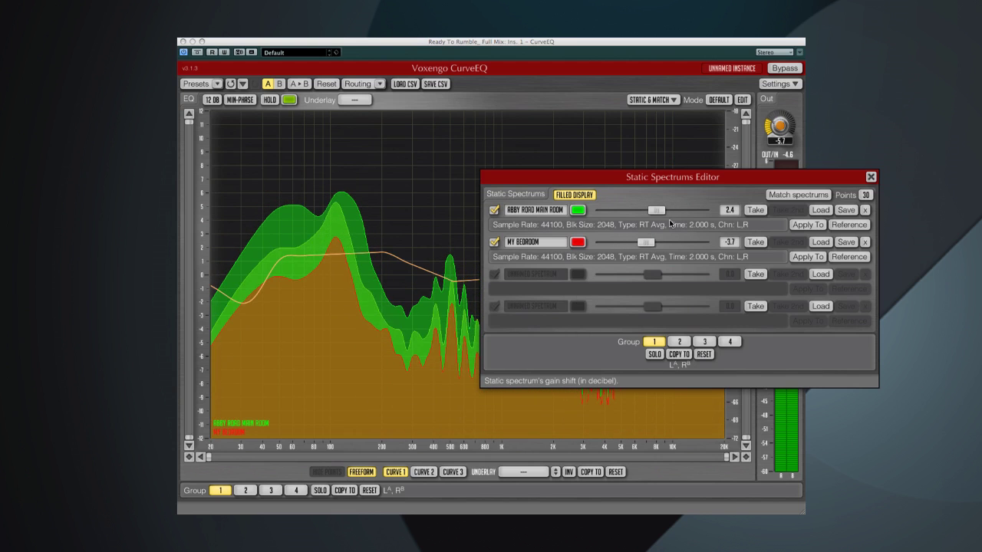
left_click(849, 225)
left_click(810, 257)
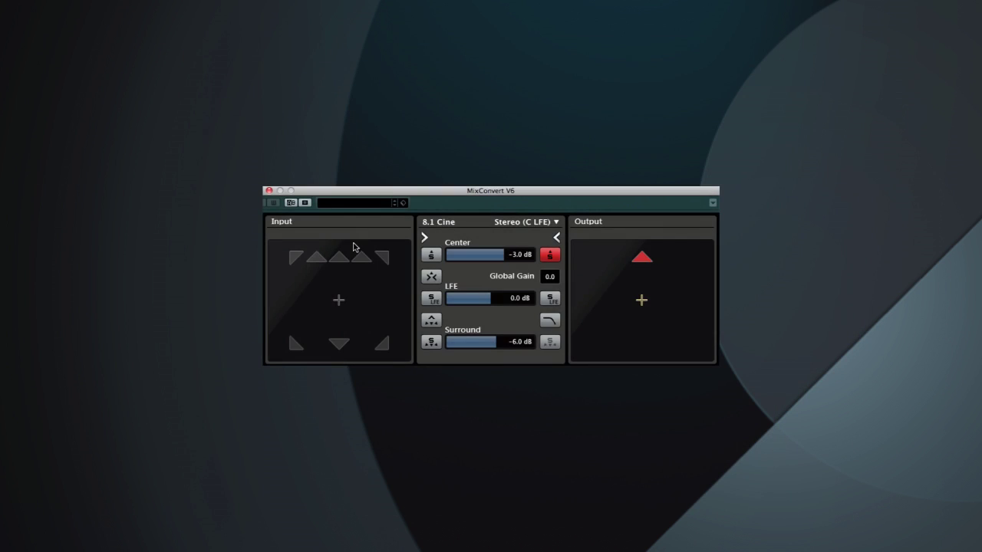
left_click(556, 222)
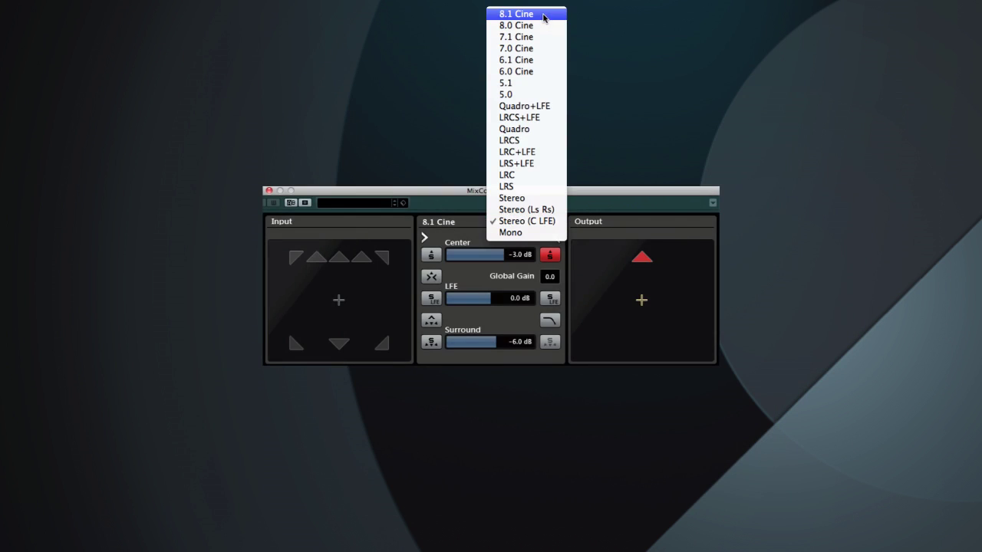
key("Escape")
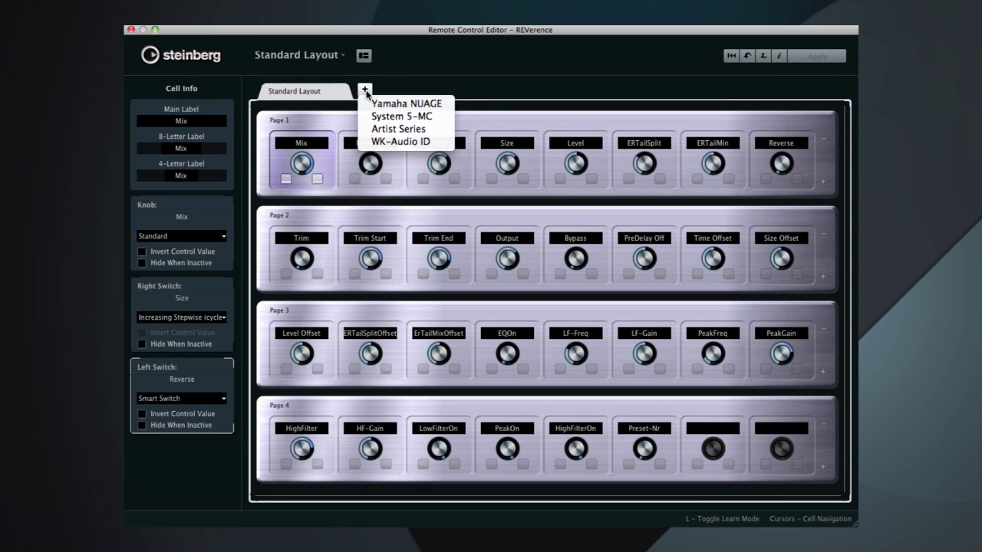
Add a Yamaha NUAGE layout: Mix as Single Dot, Decreasing Stepwise right, Momentary left; enable Learn Mode.
left_click(369, 103)
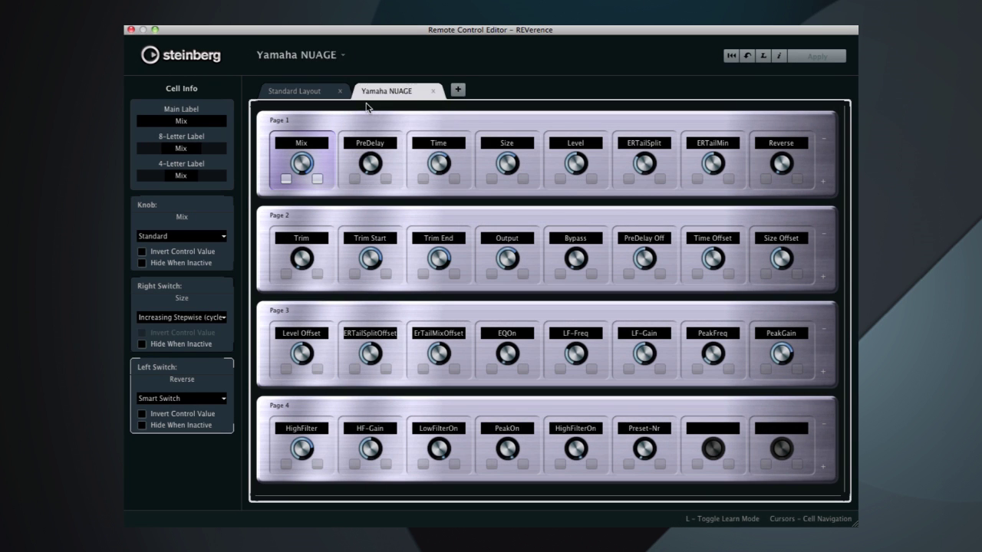
left_click(224, 236)
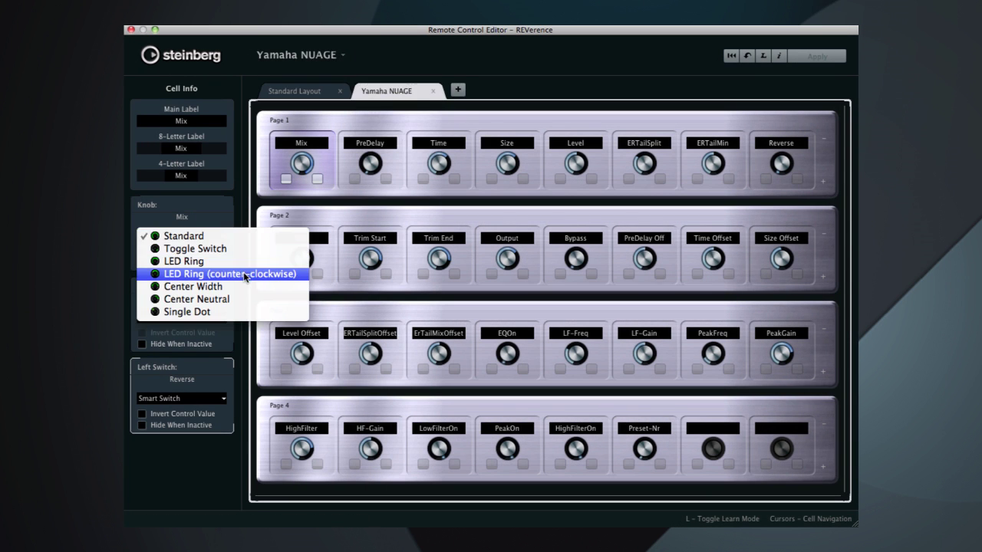
left_click(254, 311)
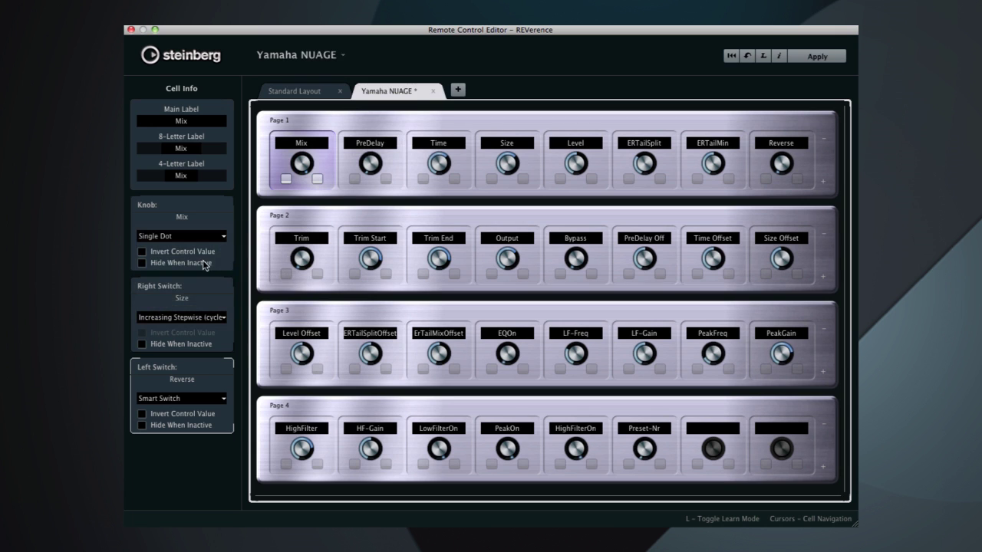
left_click(215, 316)
left_click(240, 310)
left_click(216, 398)
left_click(225, 337)
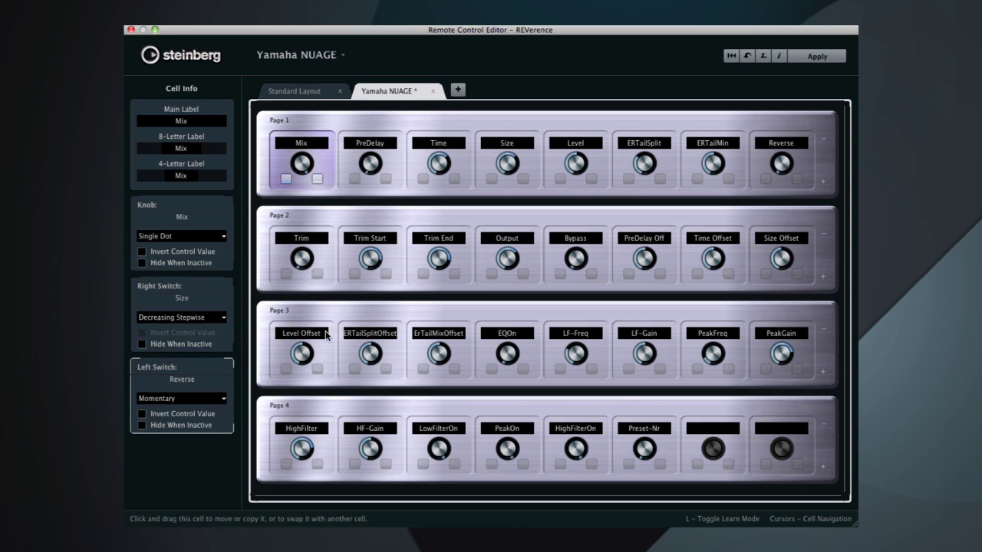
key("l")
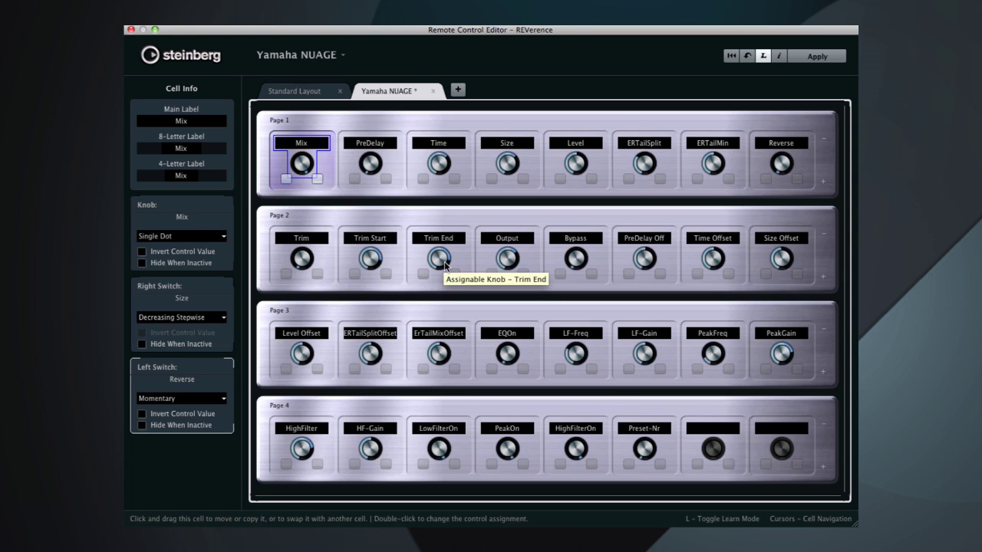